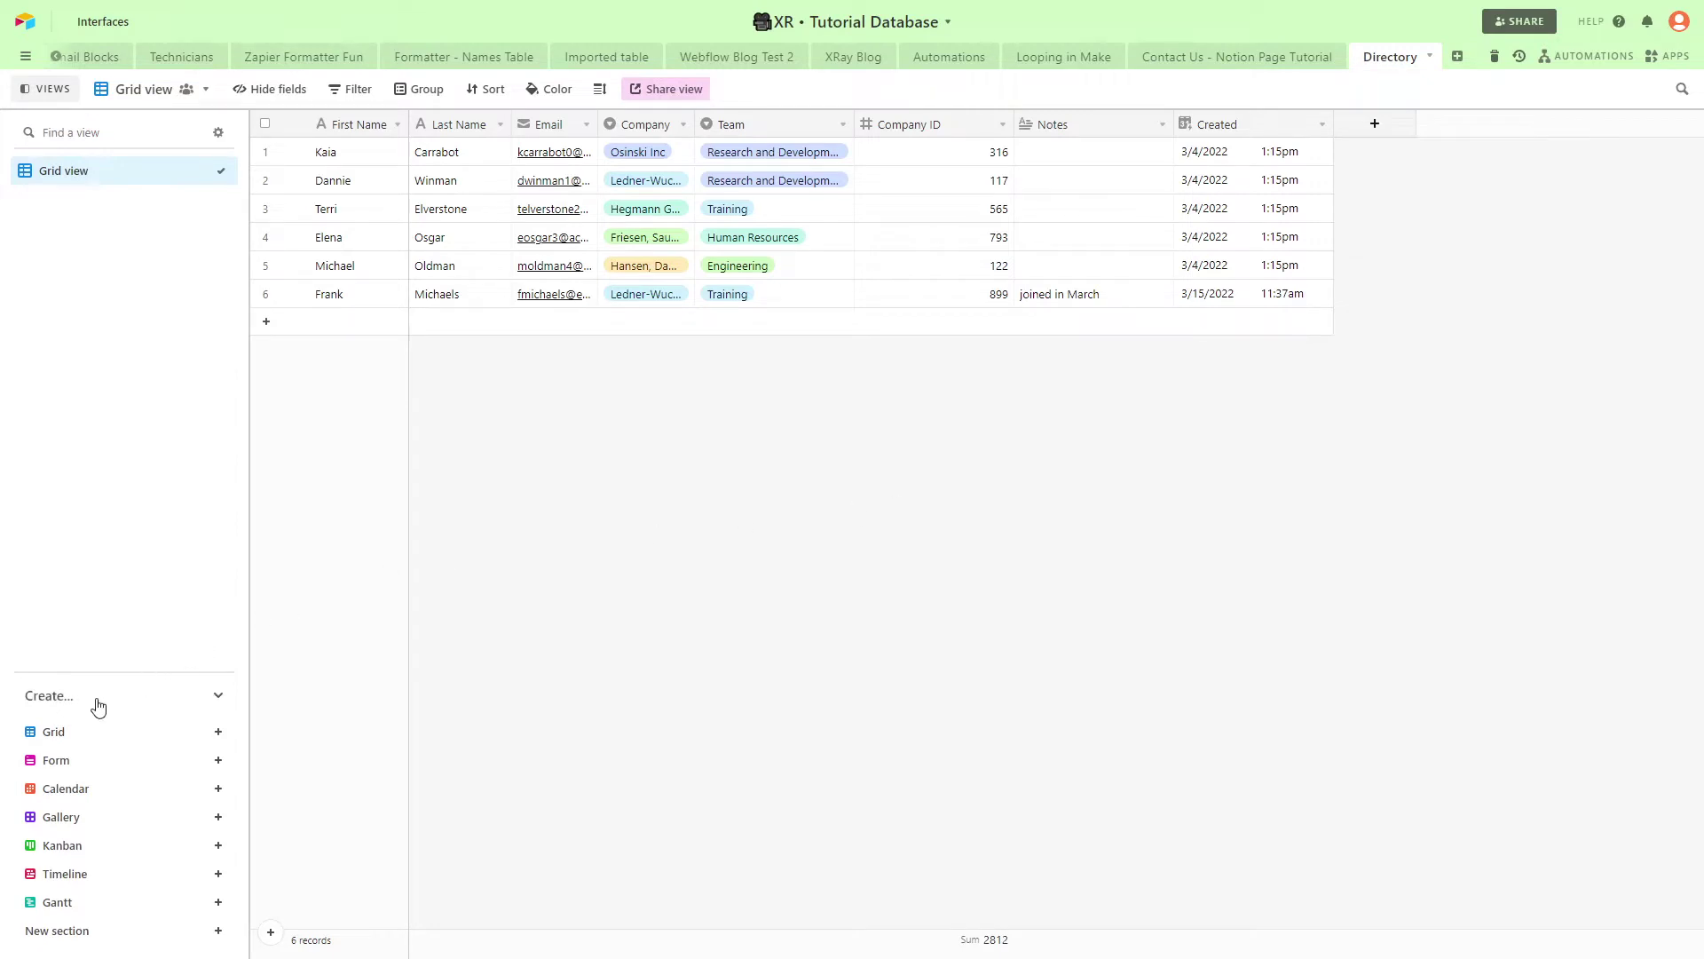
# Step: Create a form view named 'Contacts Form' and review its First Name through Notes fields
pyautogui.click(204, 768)
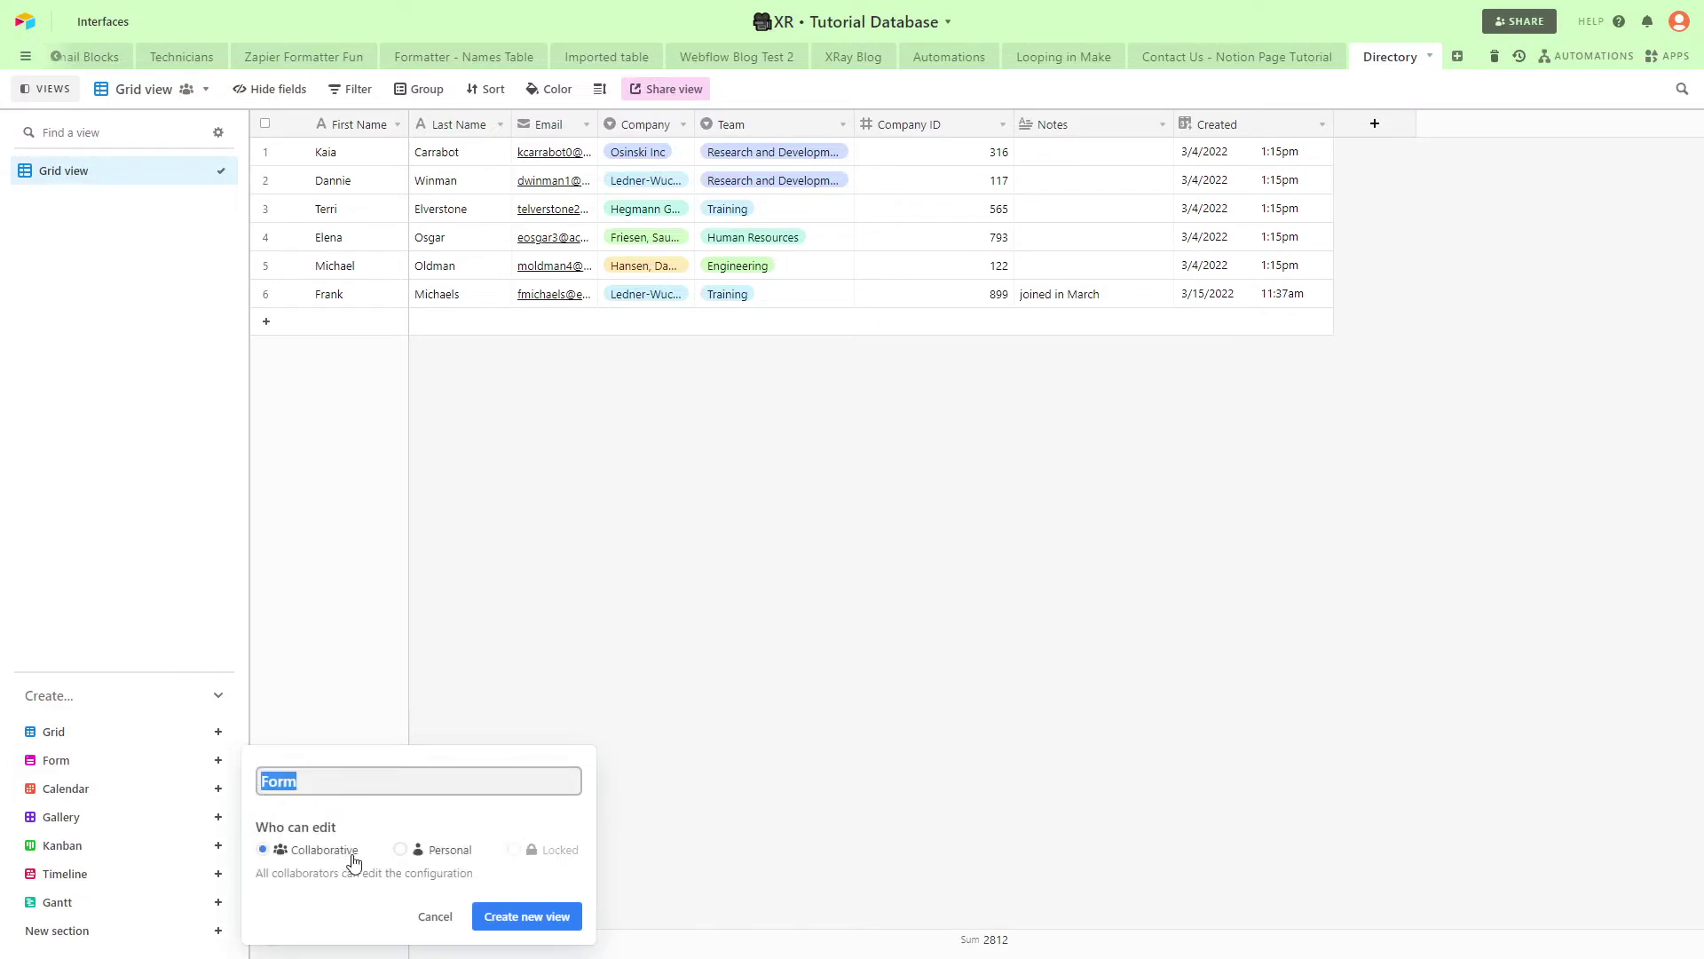
pyautogui.write('Contacts Form')
pyautogui.click(490, 917)
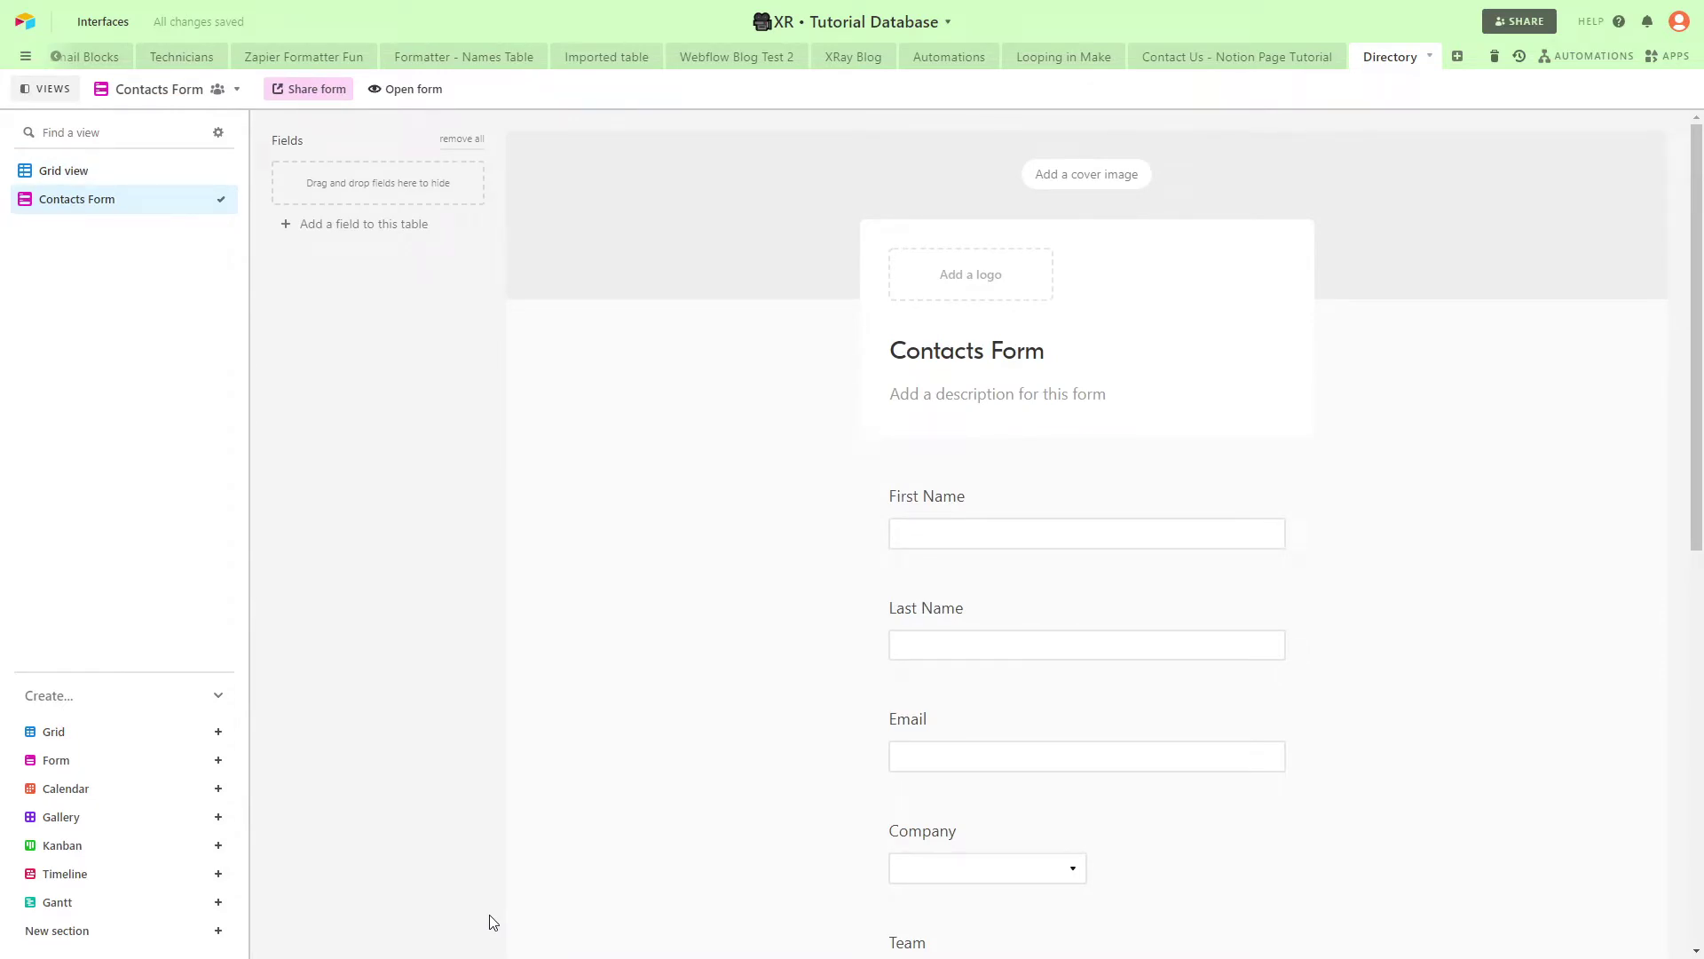
pyautogui.scroll(-8, 642, 753)
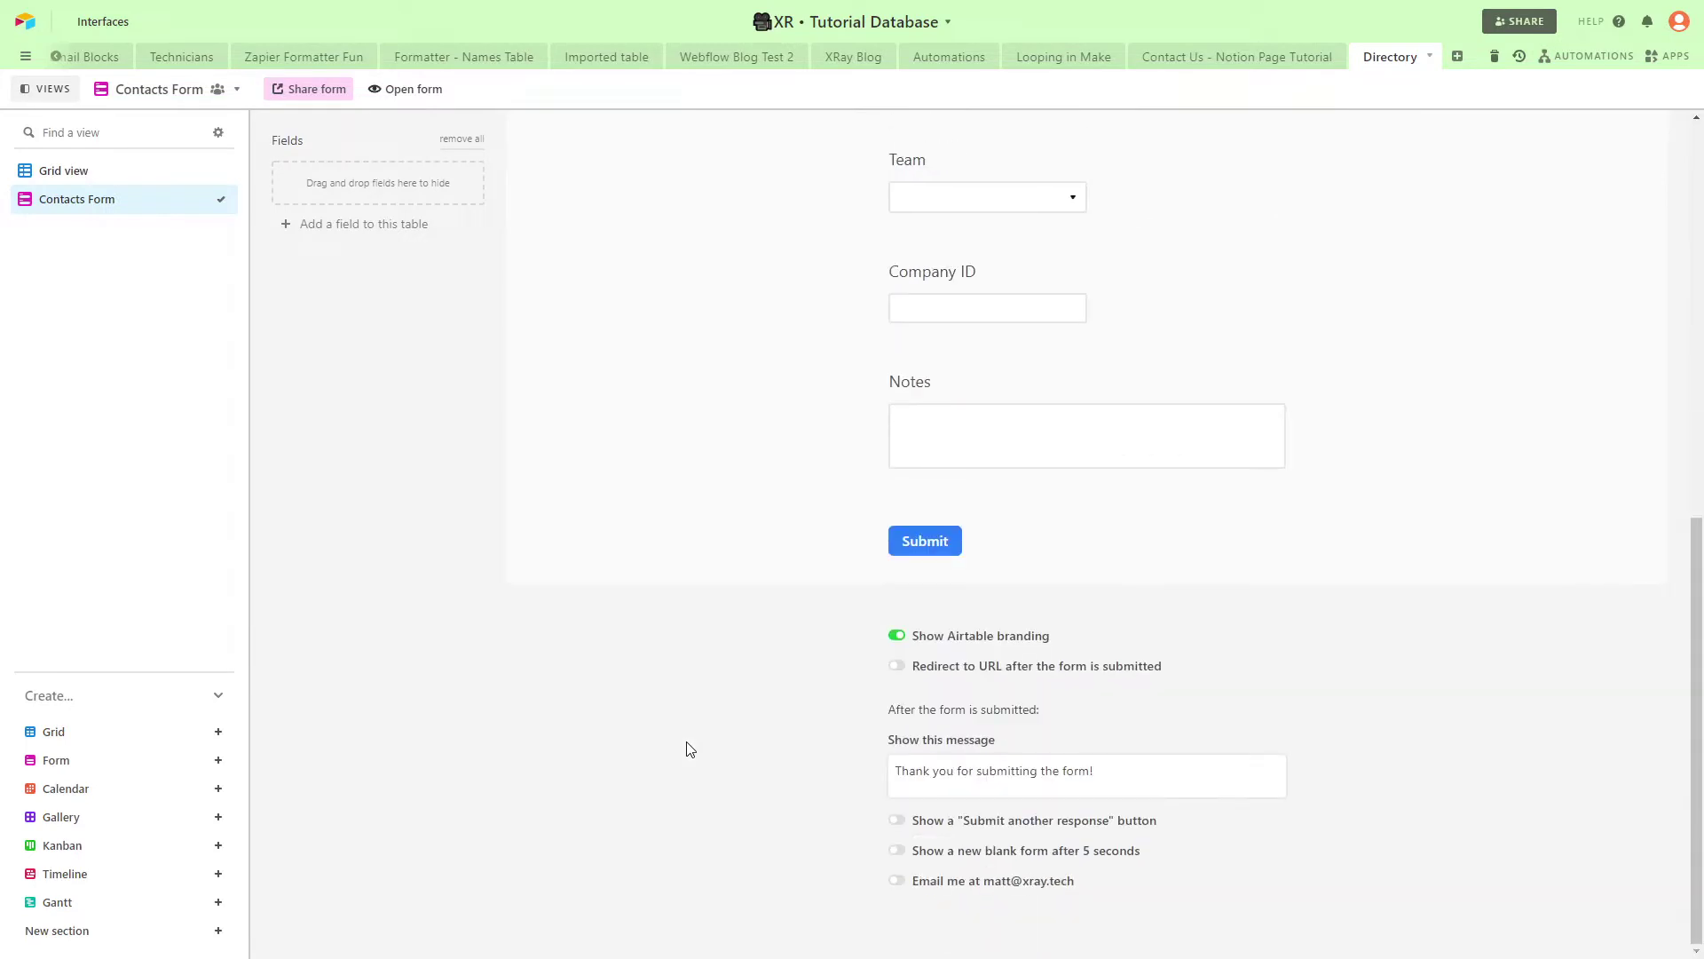
pyautogui.scroll(8, 690, 750)
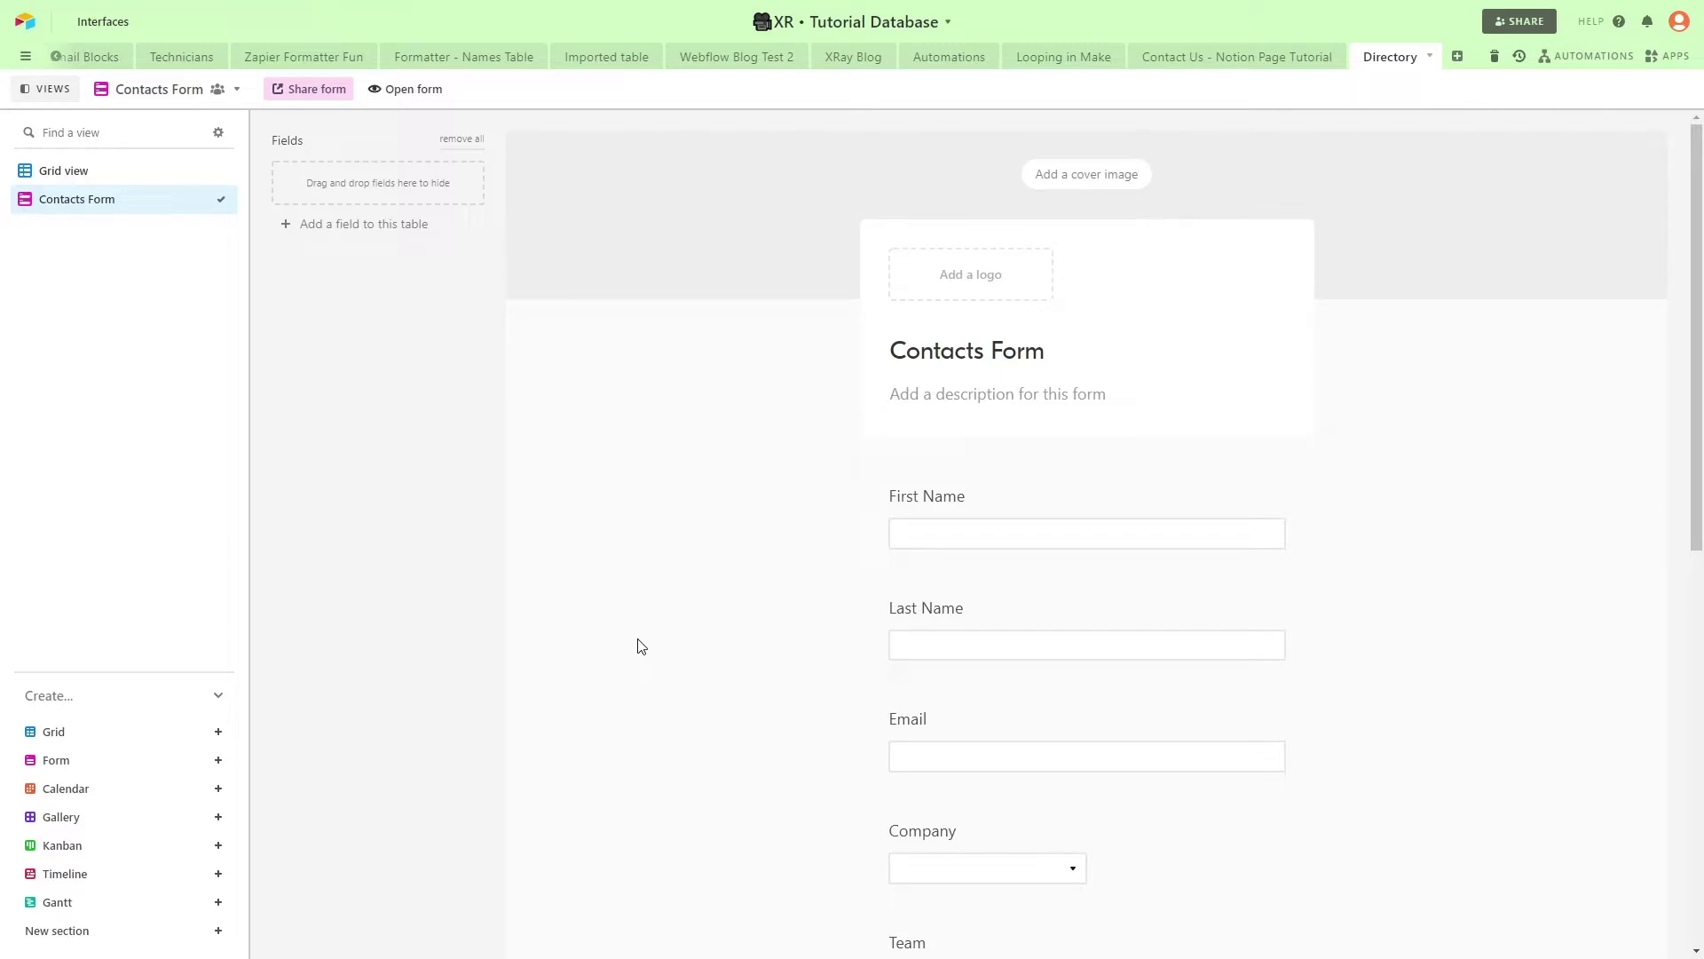
# Step: Hide the Company ID and Notes fields from the Contacts Form
pyautogui.scroll(-3, 1186, 624)
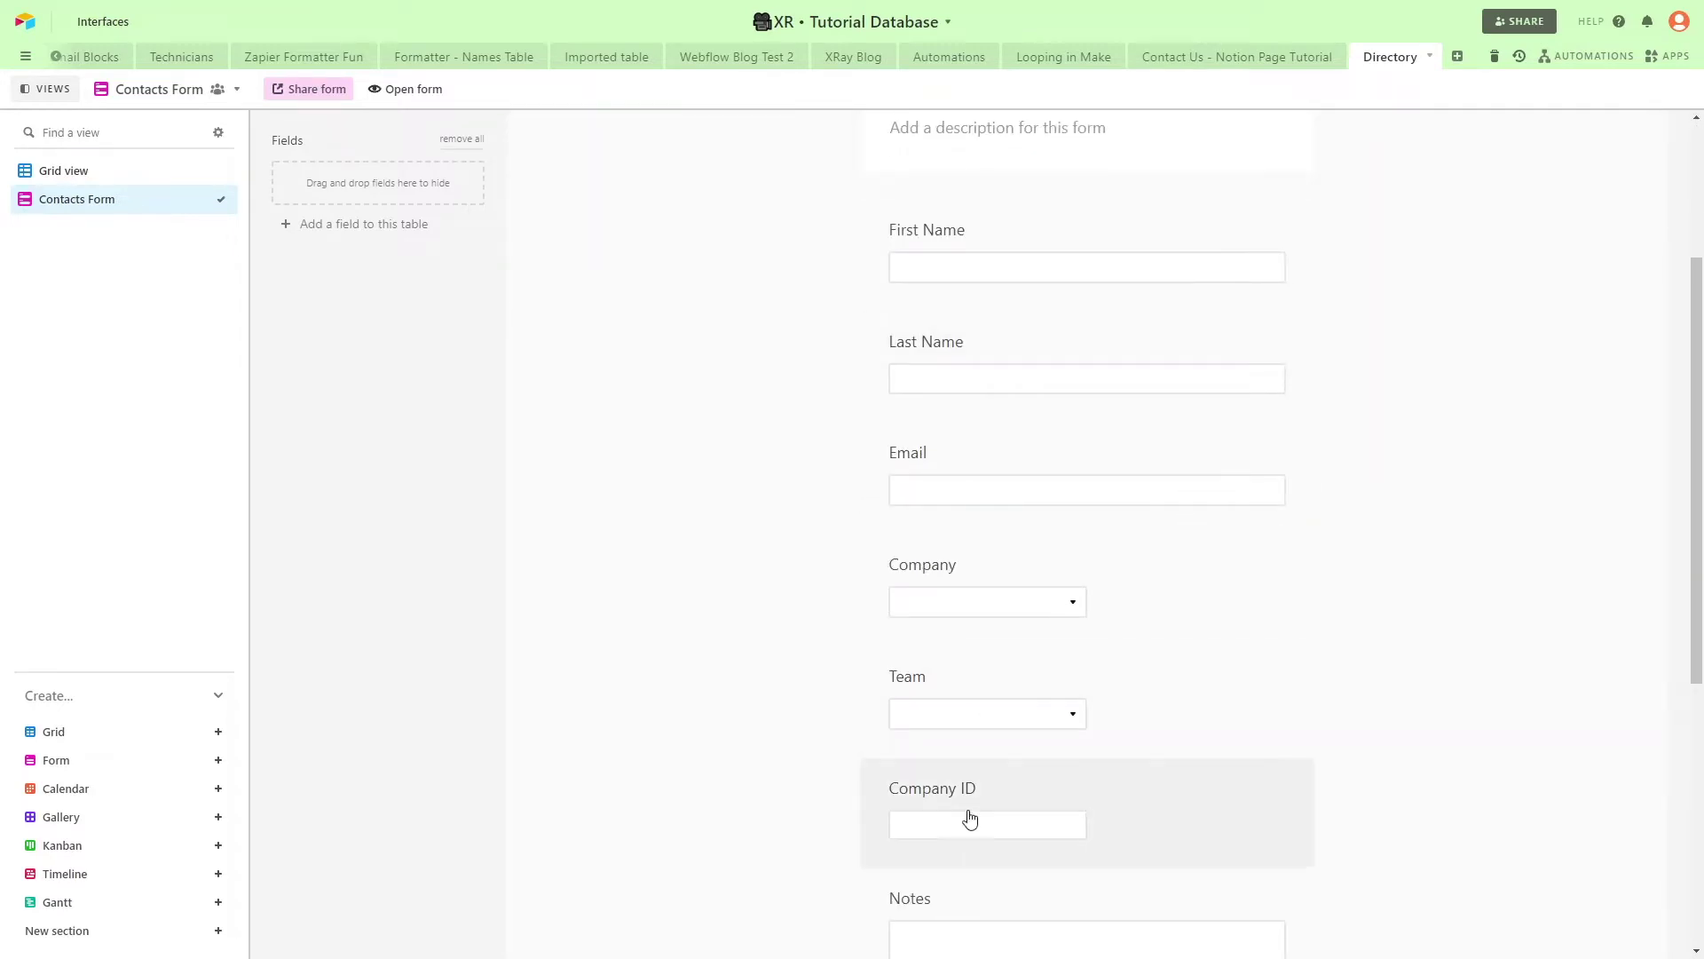
pyautogui.moveTo(996, 806); pyautogui.dragTo(344, 192)
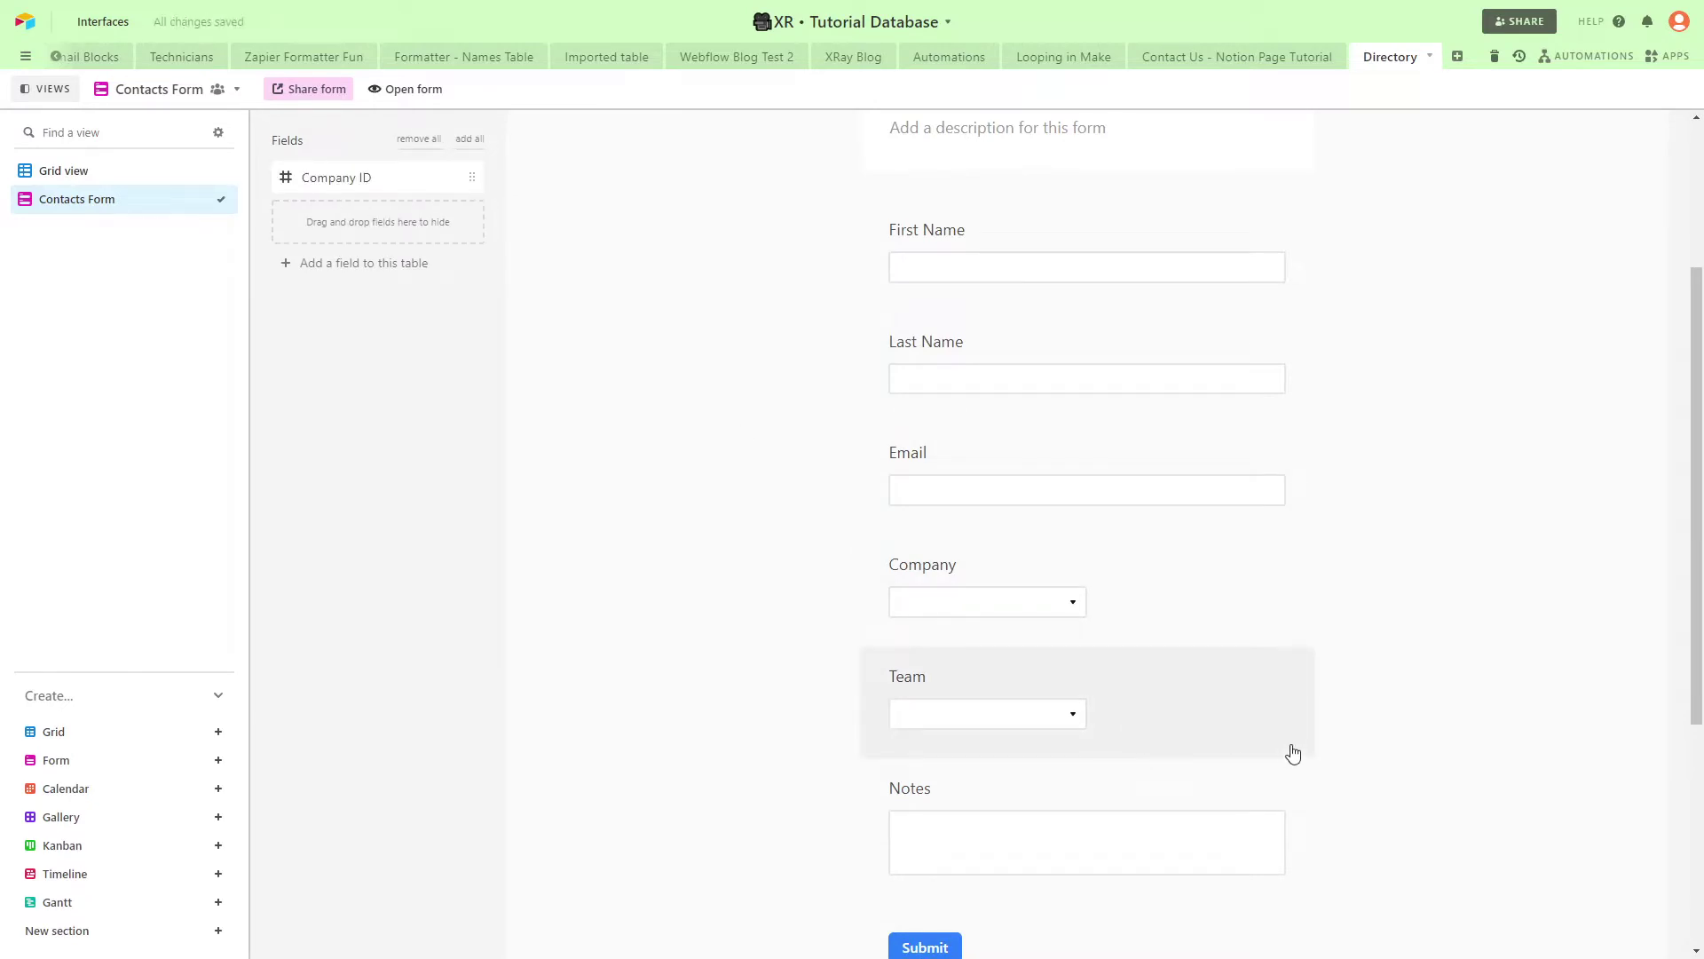
pyautogui.moveTo(1207, 795); pyautogui.dragTo(390, 231)
pyautogui.scroll(2, 1380, 583)
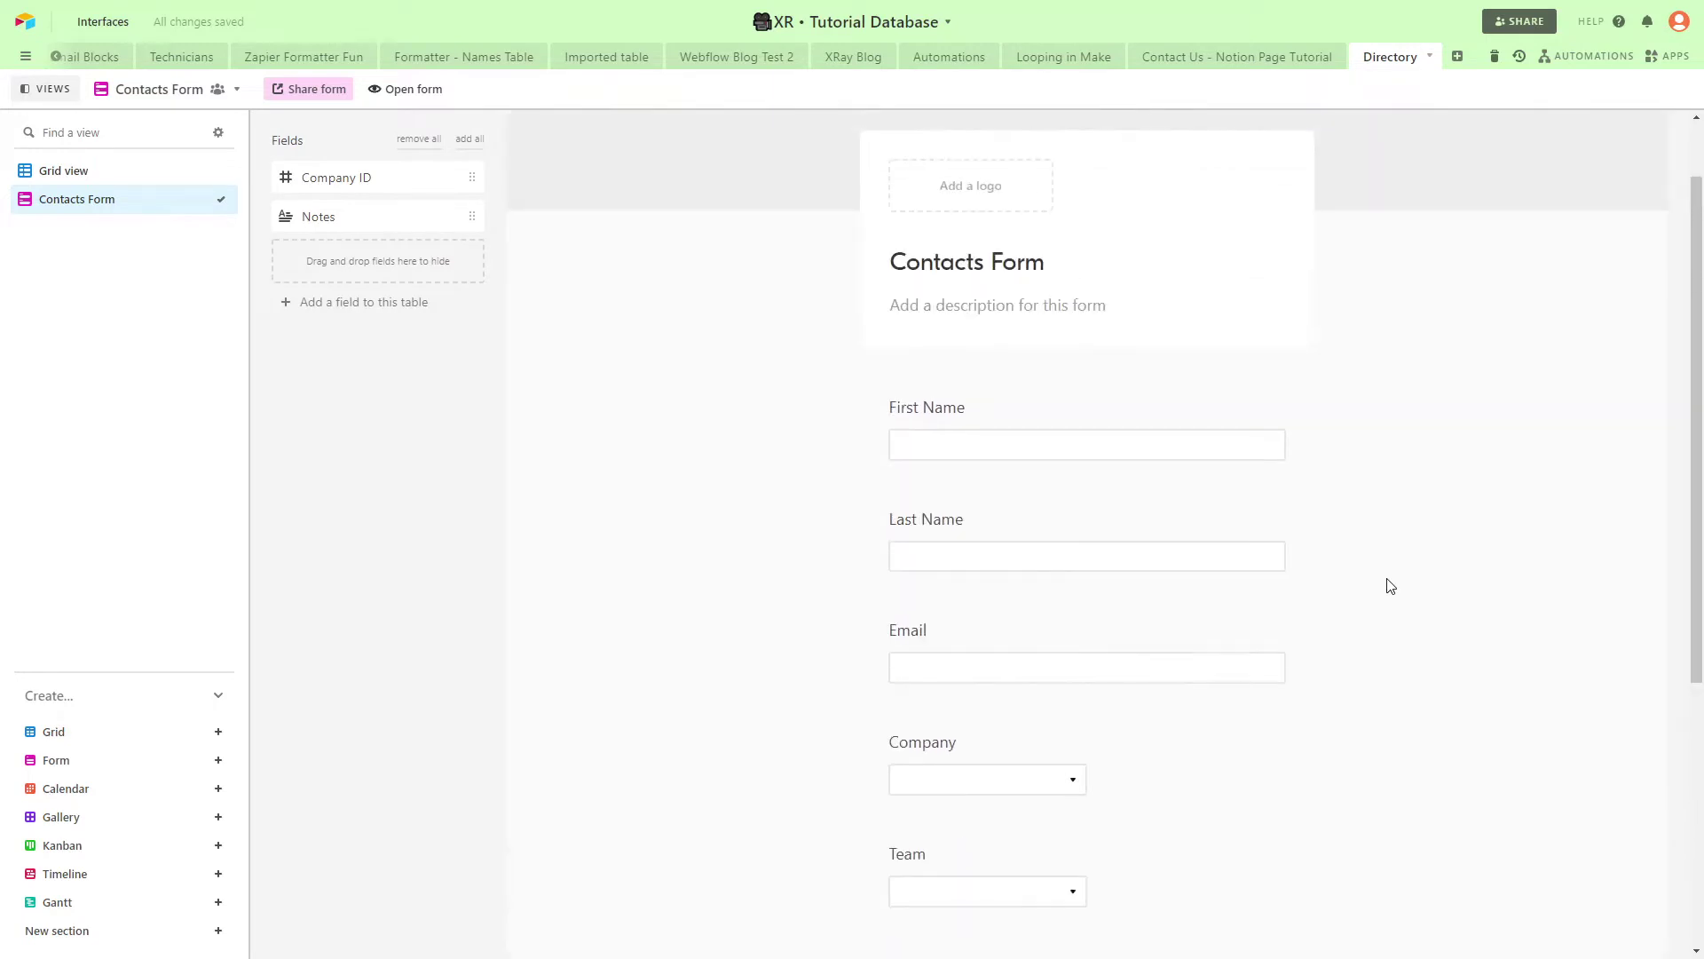
pyautogui.scroll(-3, 1438, 603)
# Step: Rename the Team question to 'Department'
pyautogui.click(921, 589)
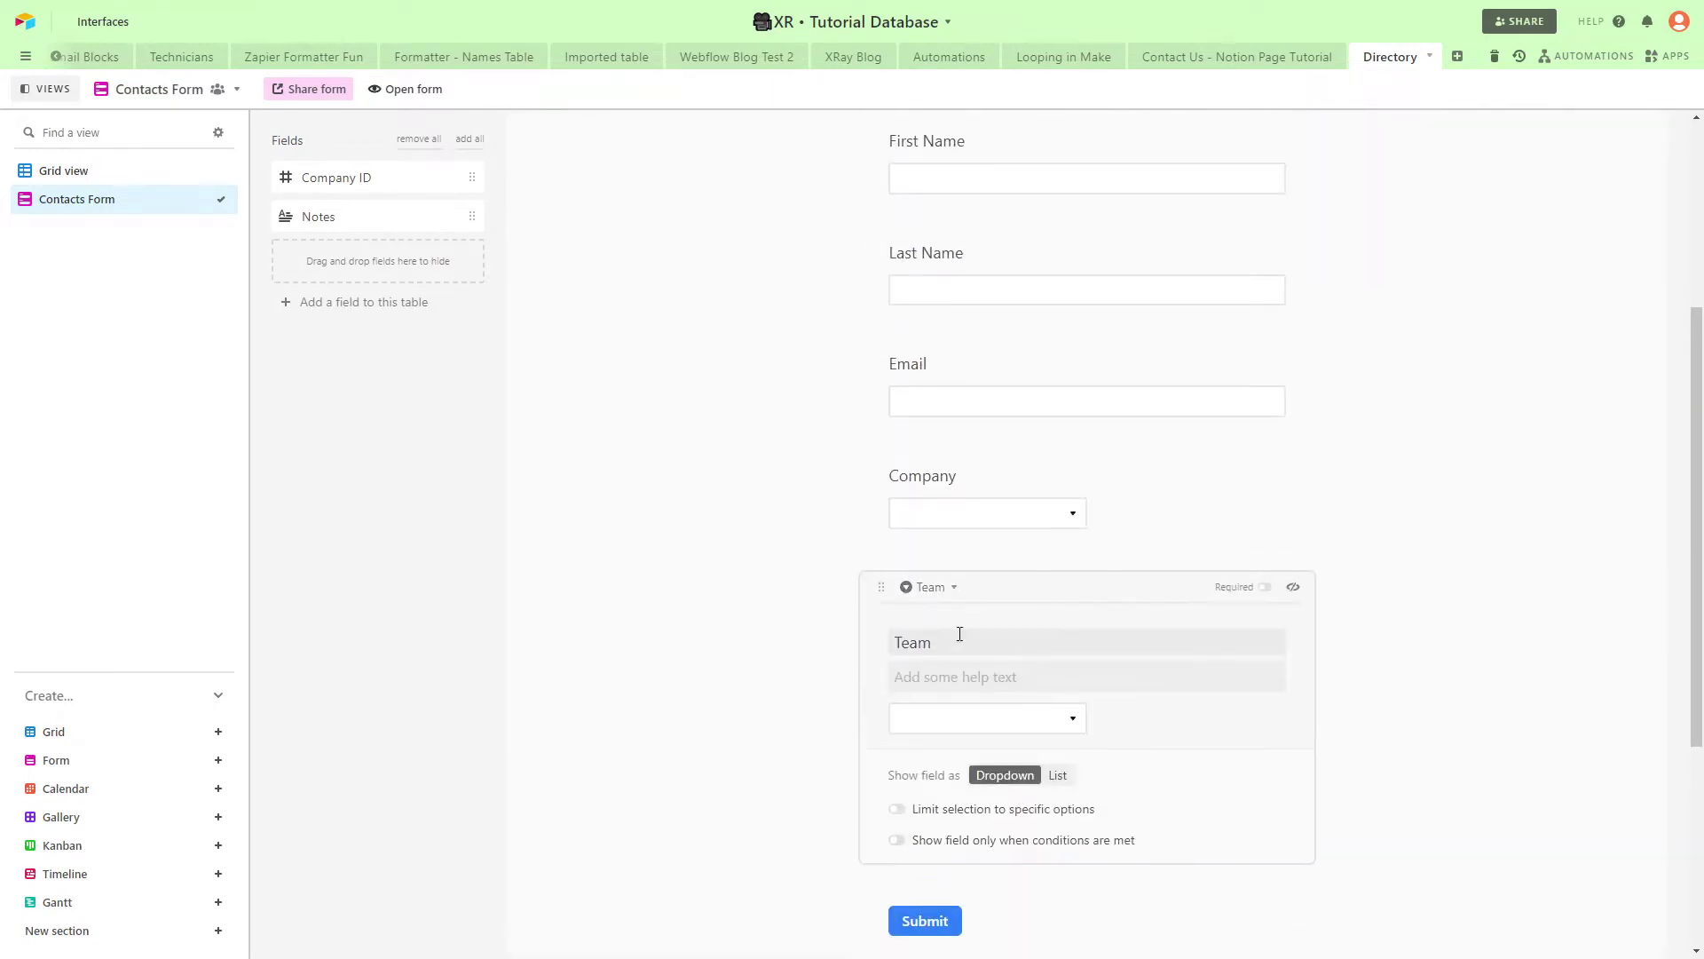
pyautogui.hotkey('ctrl', 'a')
pyautogui.write('Department')
pyautogui.click(1475, 686)
# Step: Give the Email field the help text 'Provide the contact's work email address'
pyautogui.scroll(1, 1314, 621)
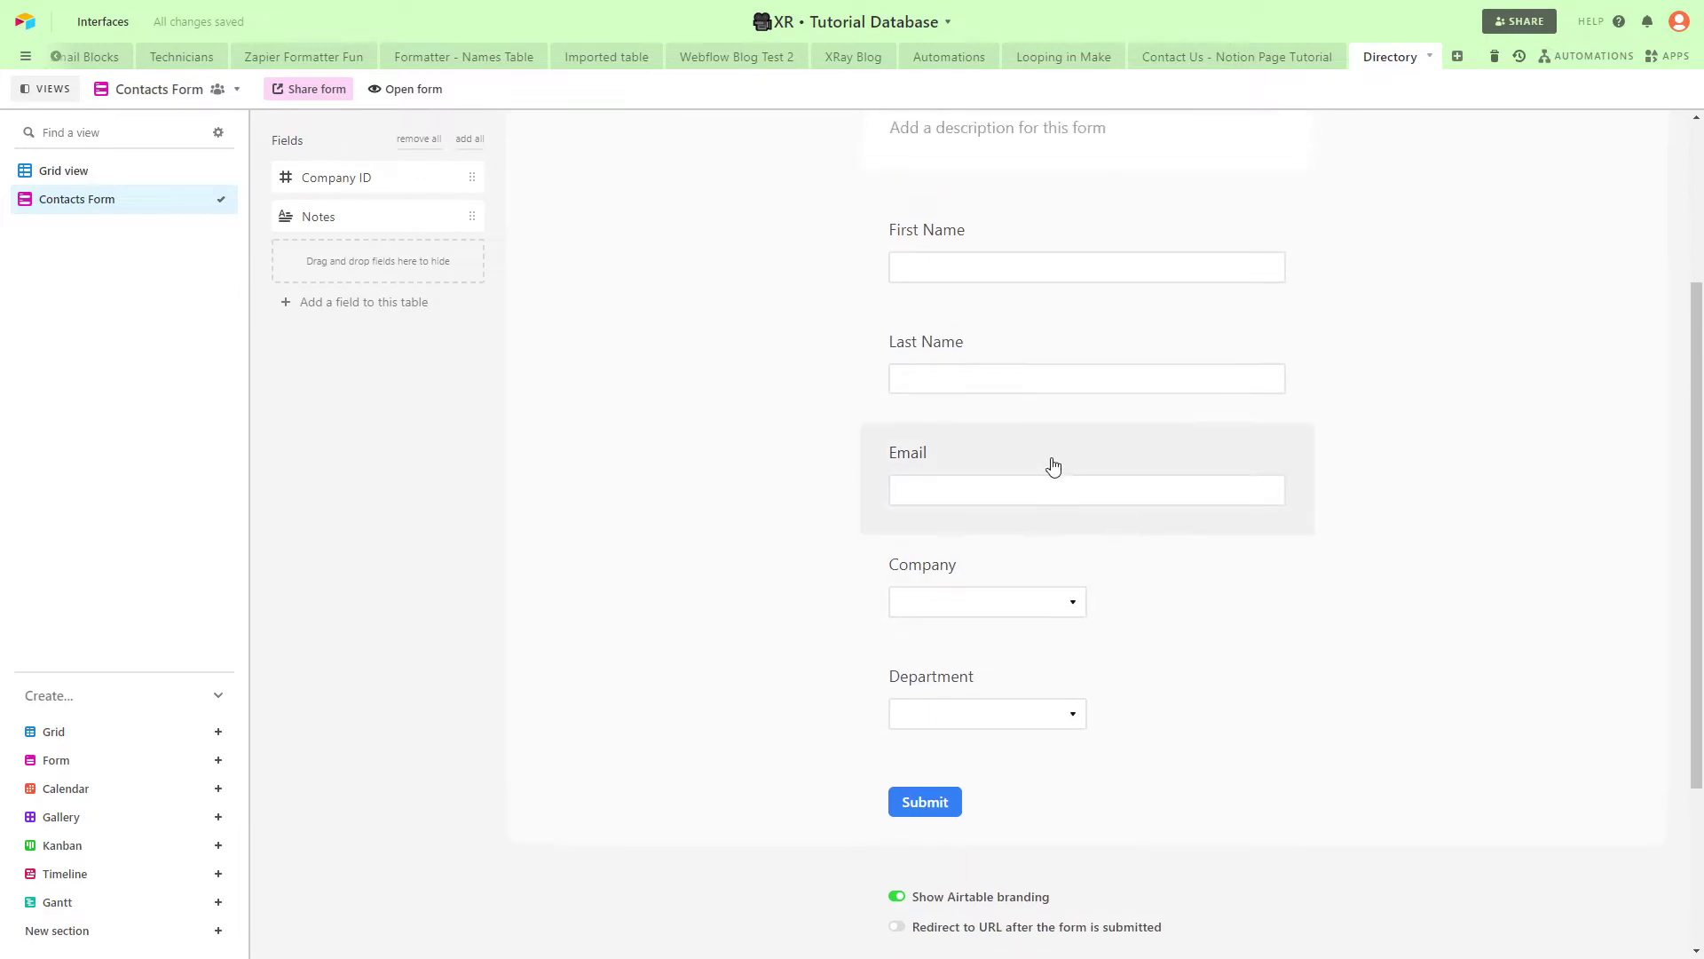
pyautogui.click(1027, 483)
pyautogui.click(970, 543)
pyautogui.write("Provide the contact's ")
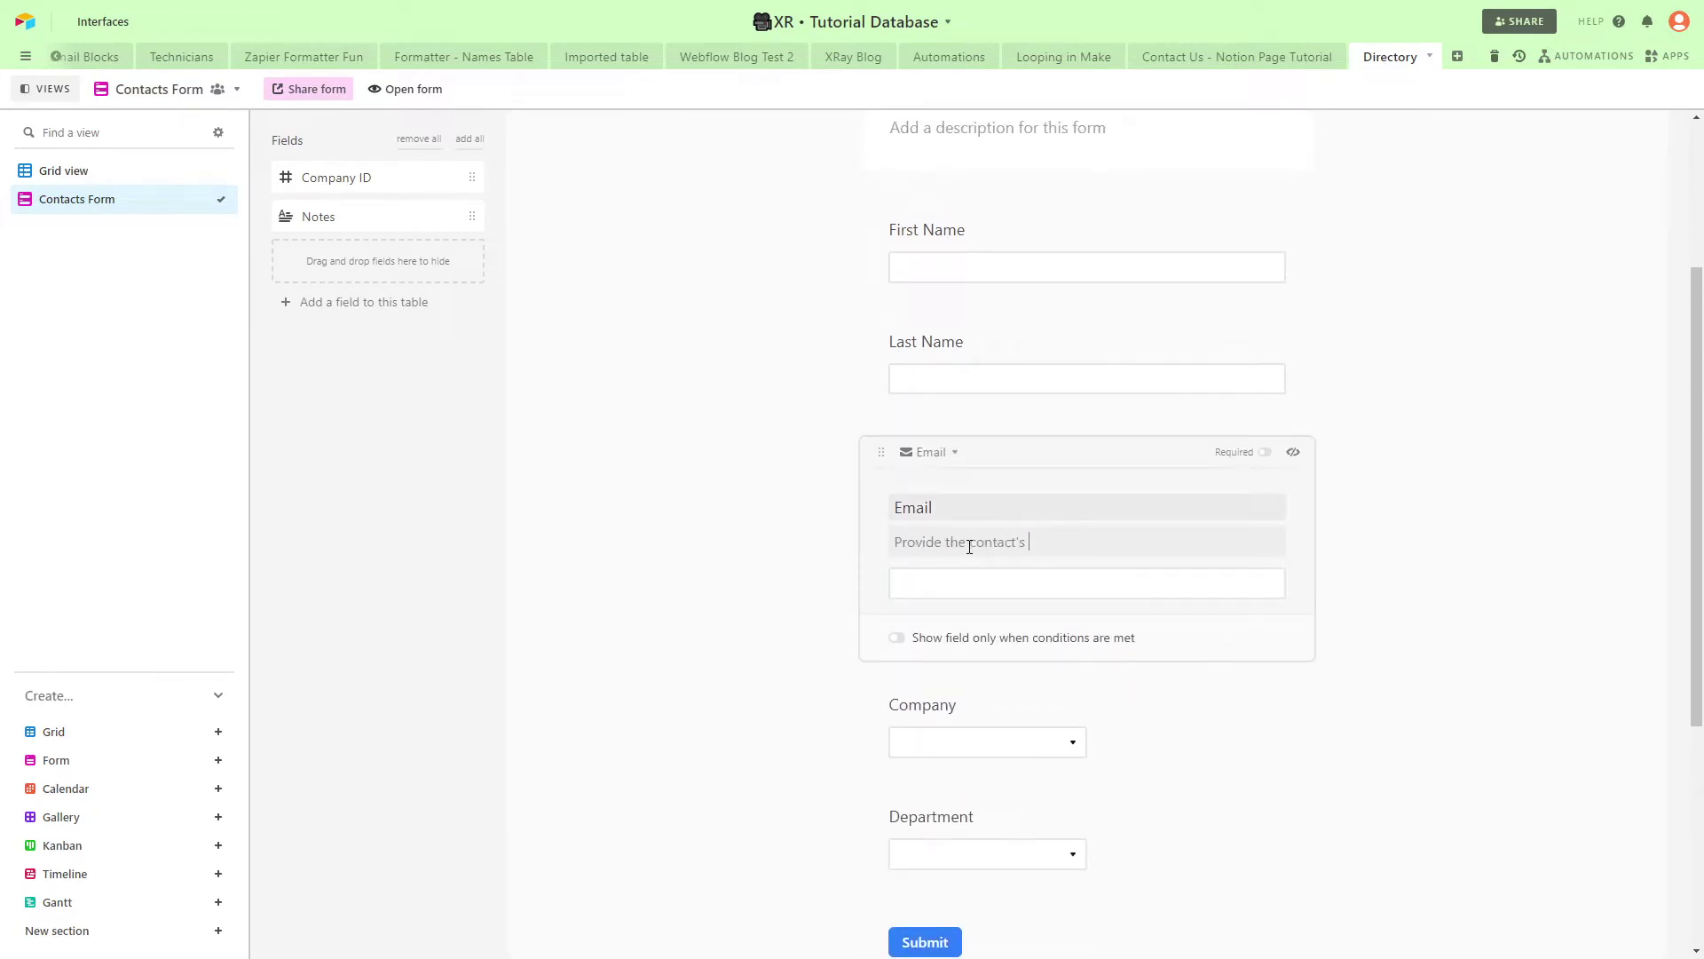
pyautogui.write('work email address')
pyautogui.click(1595, 744)
pyautogui.scroll(3, 1366, 544)
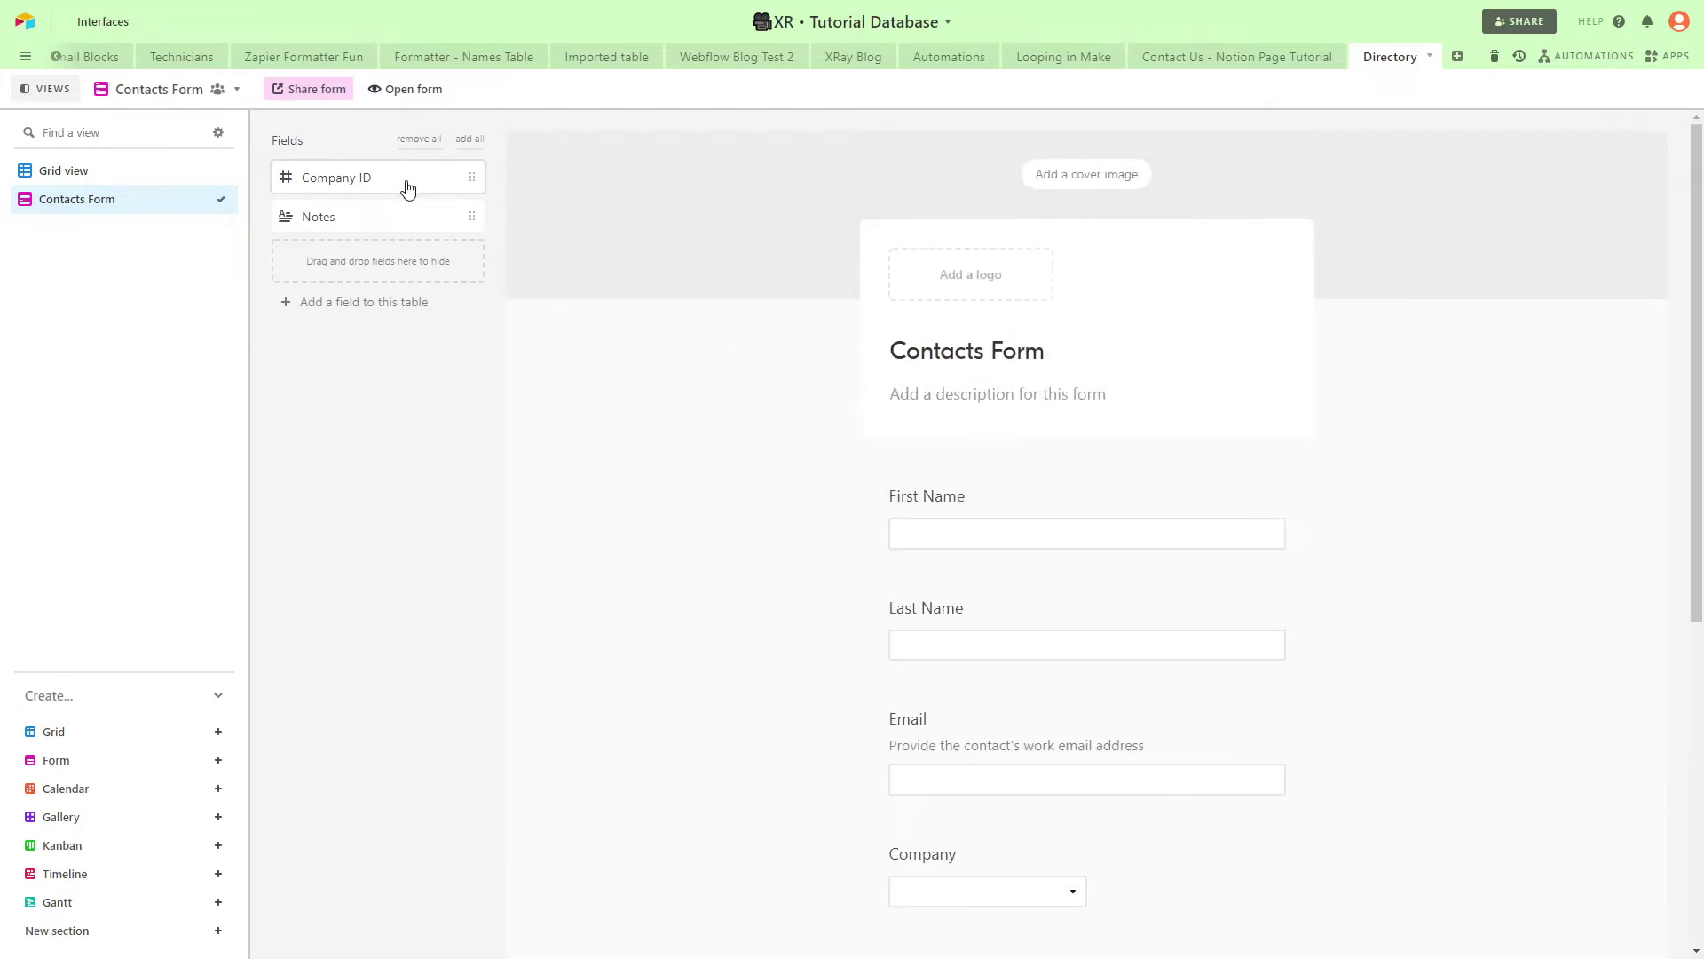
# Step: Switch between the contacts grid and the Contacts Form editor
pyautogui.click(145, 171)
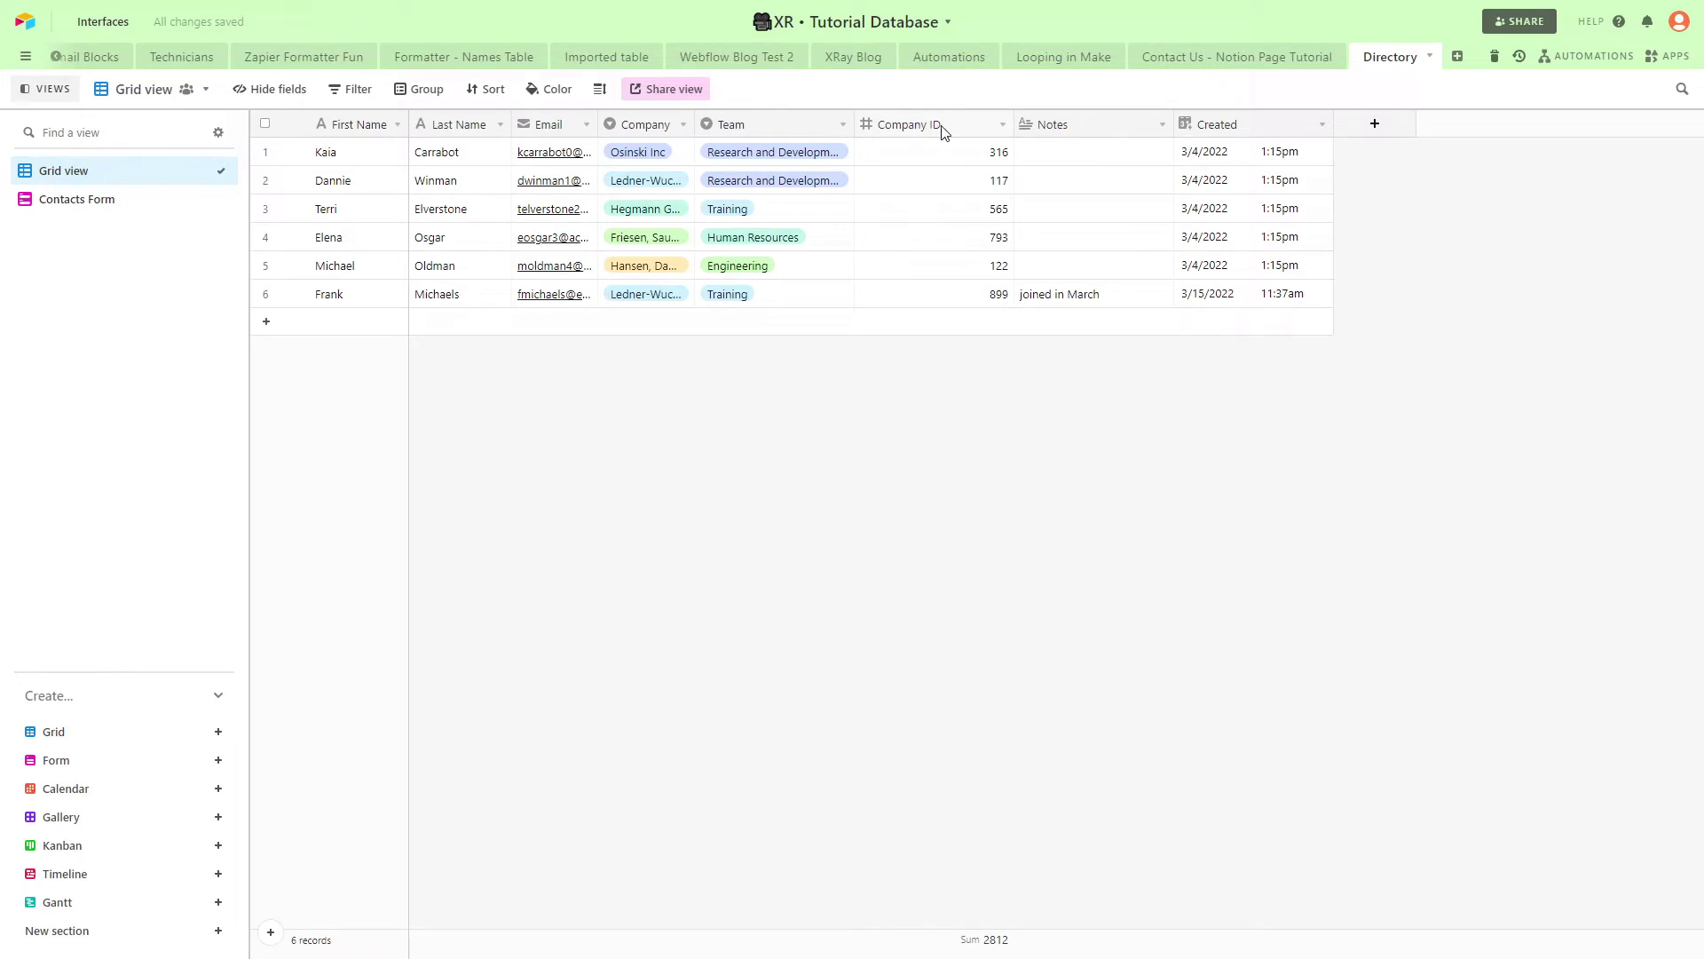
pyautogui.click(160, 199)
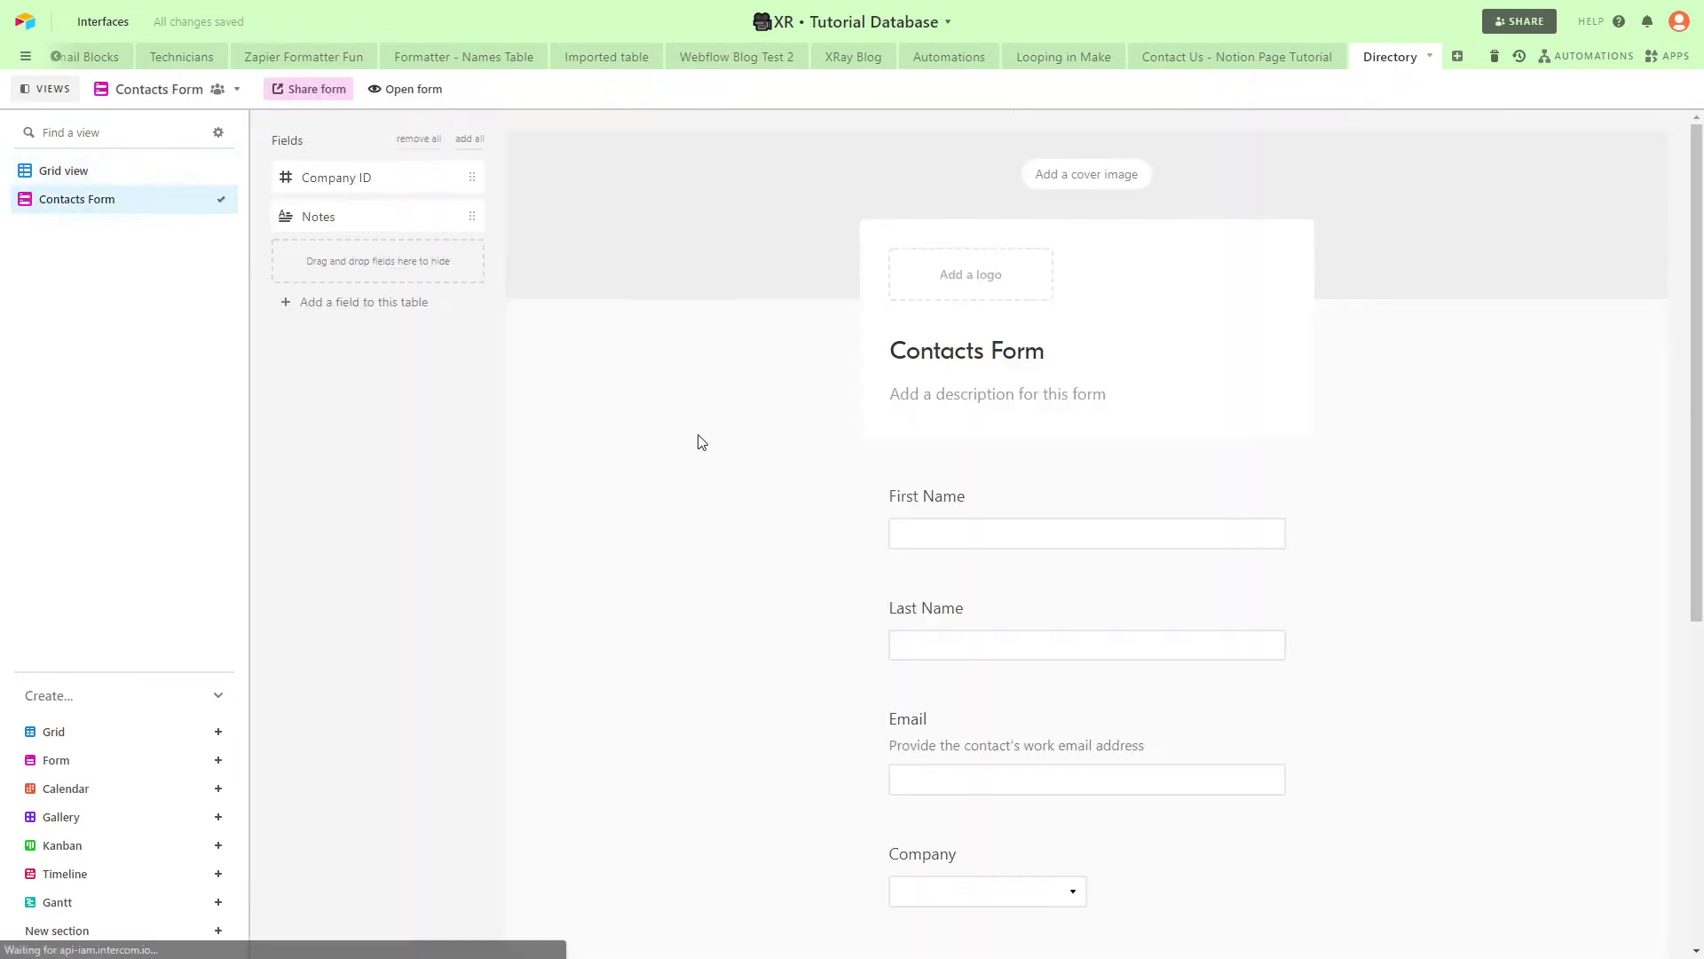
pyautogui.scroll(-5, 1305, 409)
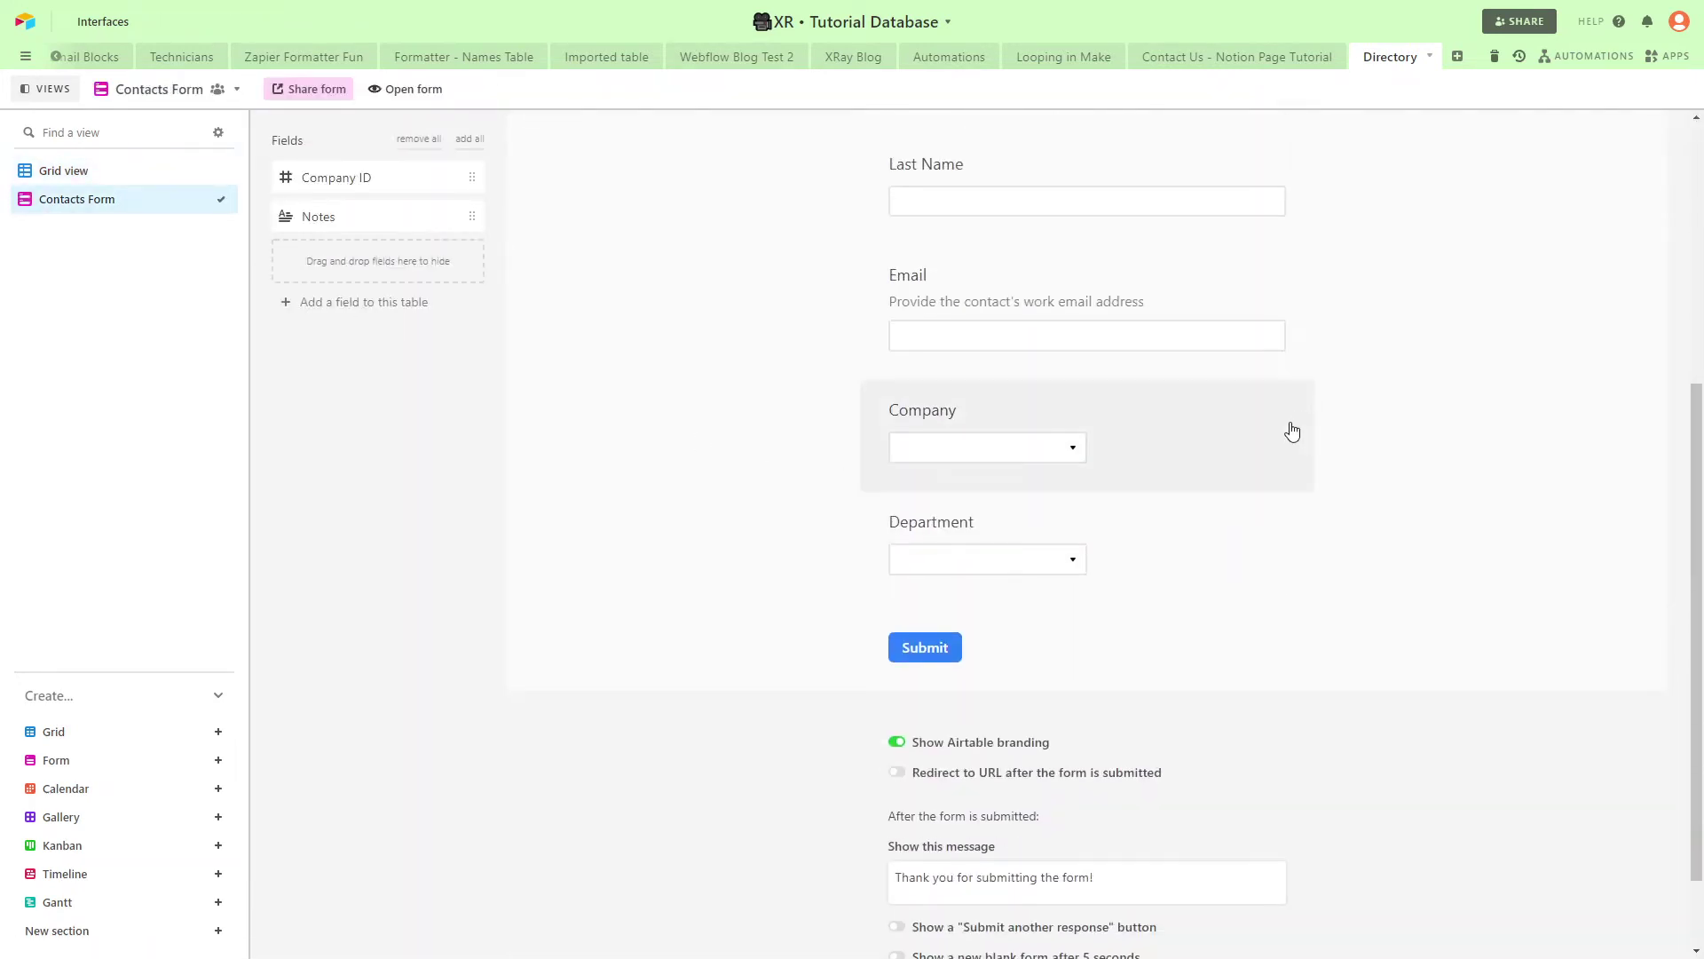
pyautogui.click(190, 181)
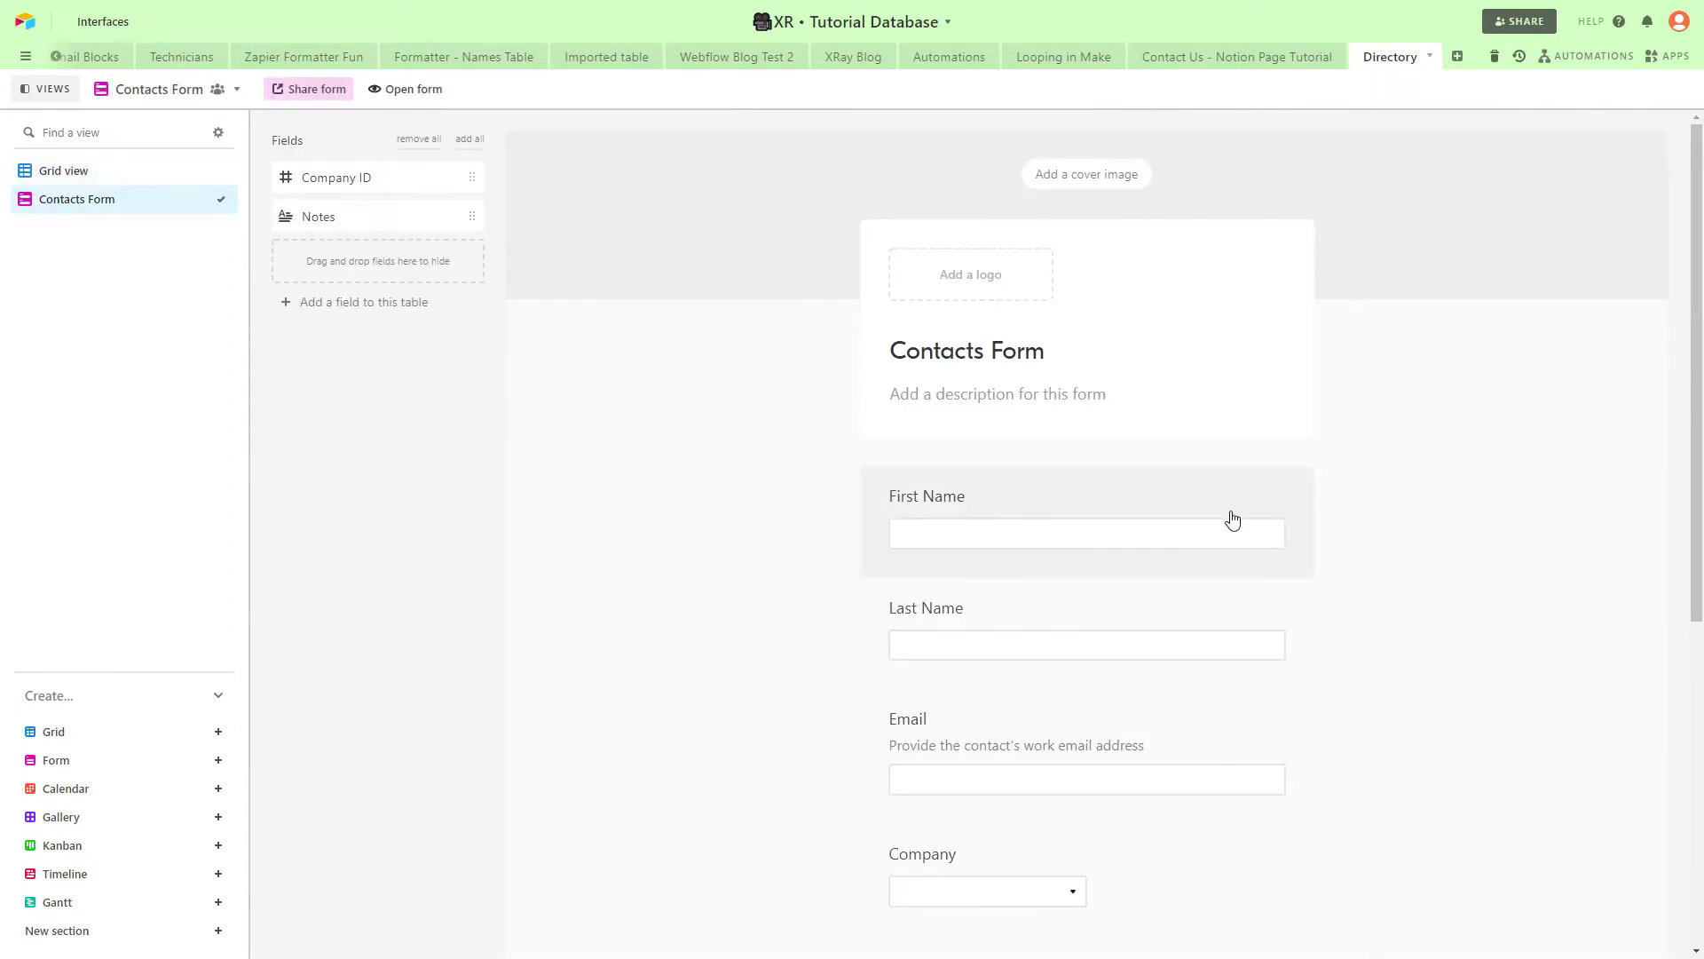
# Step: Enter a sample contact's first name, last name and email in the form
pyautogui.click(1208, 531)
pyautogui.write('John')
pyautogui.press('Tab')
pyautogui.write('Smith')
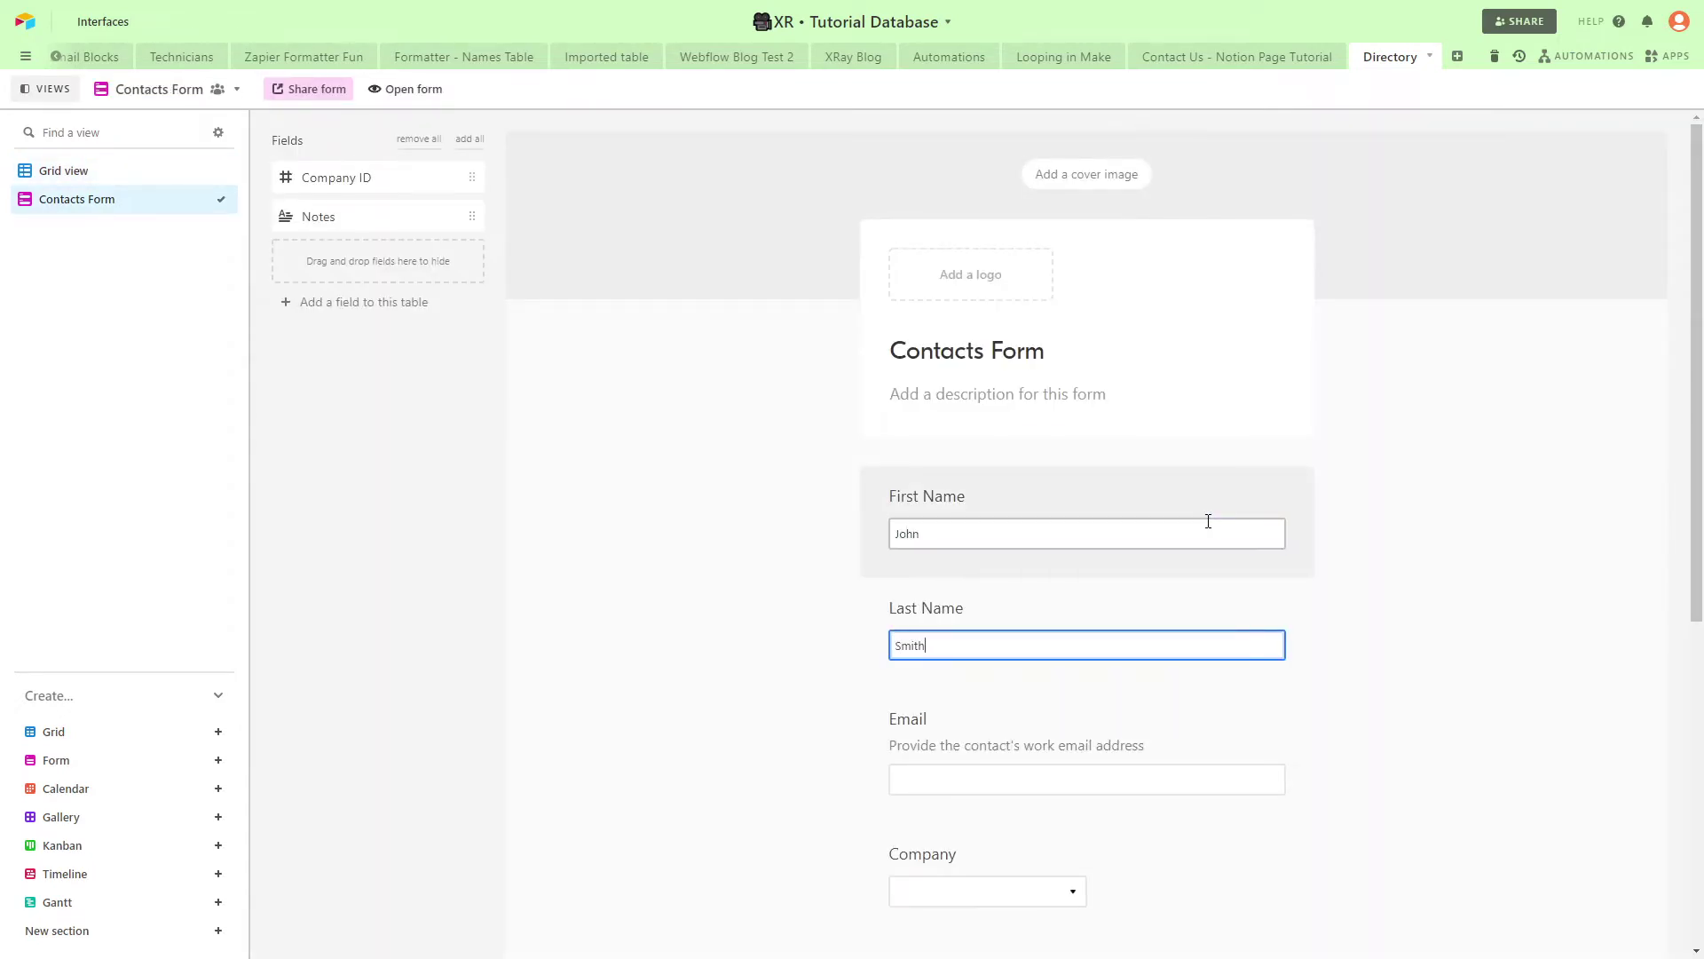
pyautogui.press('Tab')
pyautogui.write('jsmith@fake')
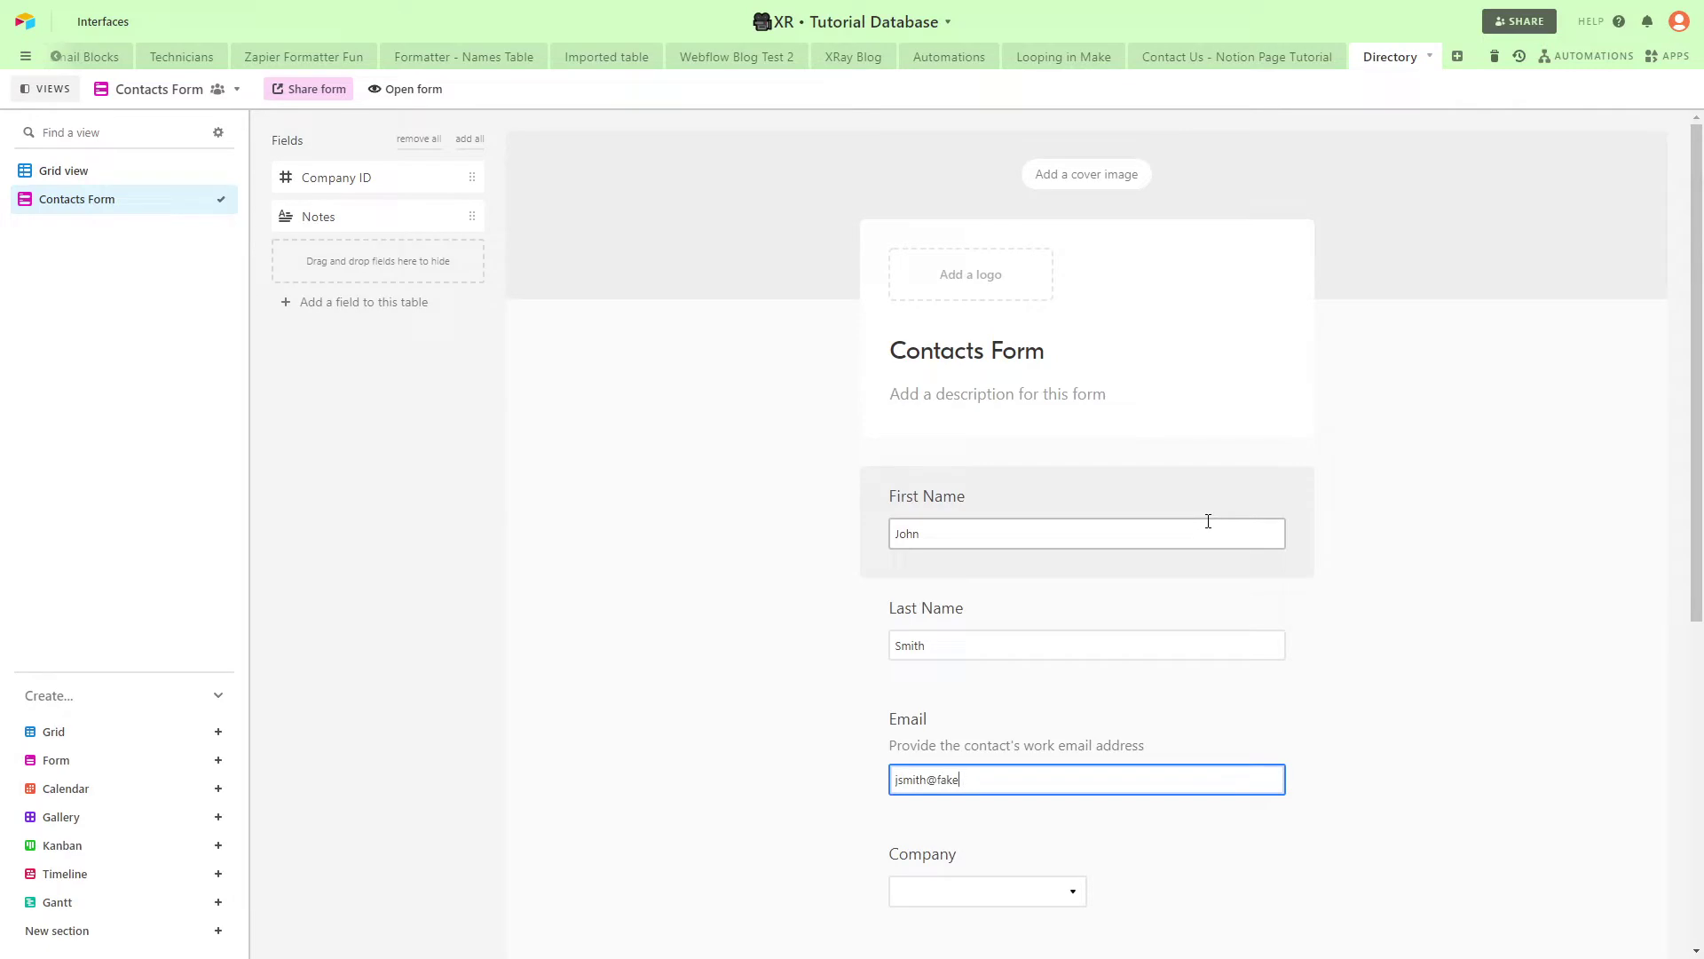
pyautogui.write('-.email')
# Step: Choose Osinski Inc as the company and Training as the department
pyautogui.scroll(-4, 1154, 506)
pyautogui.click(1074, 537)
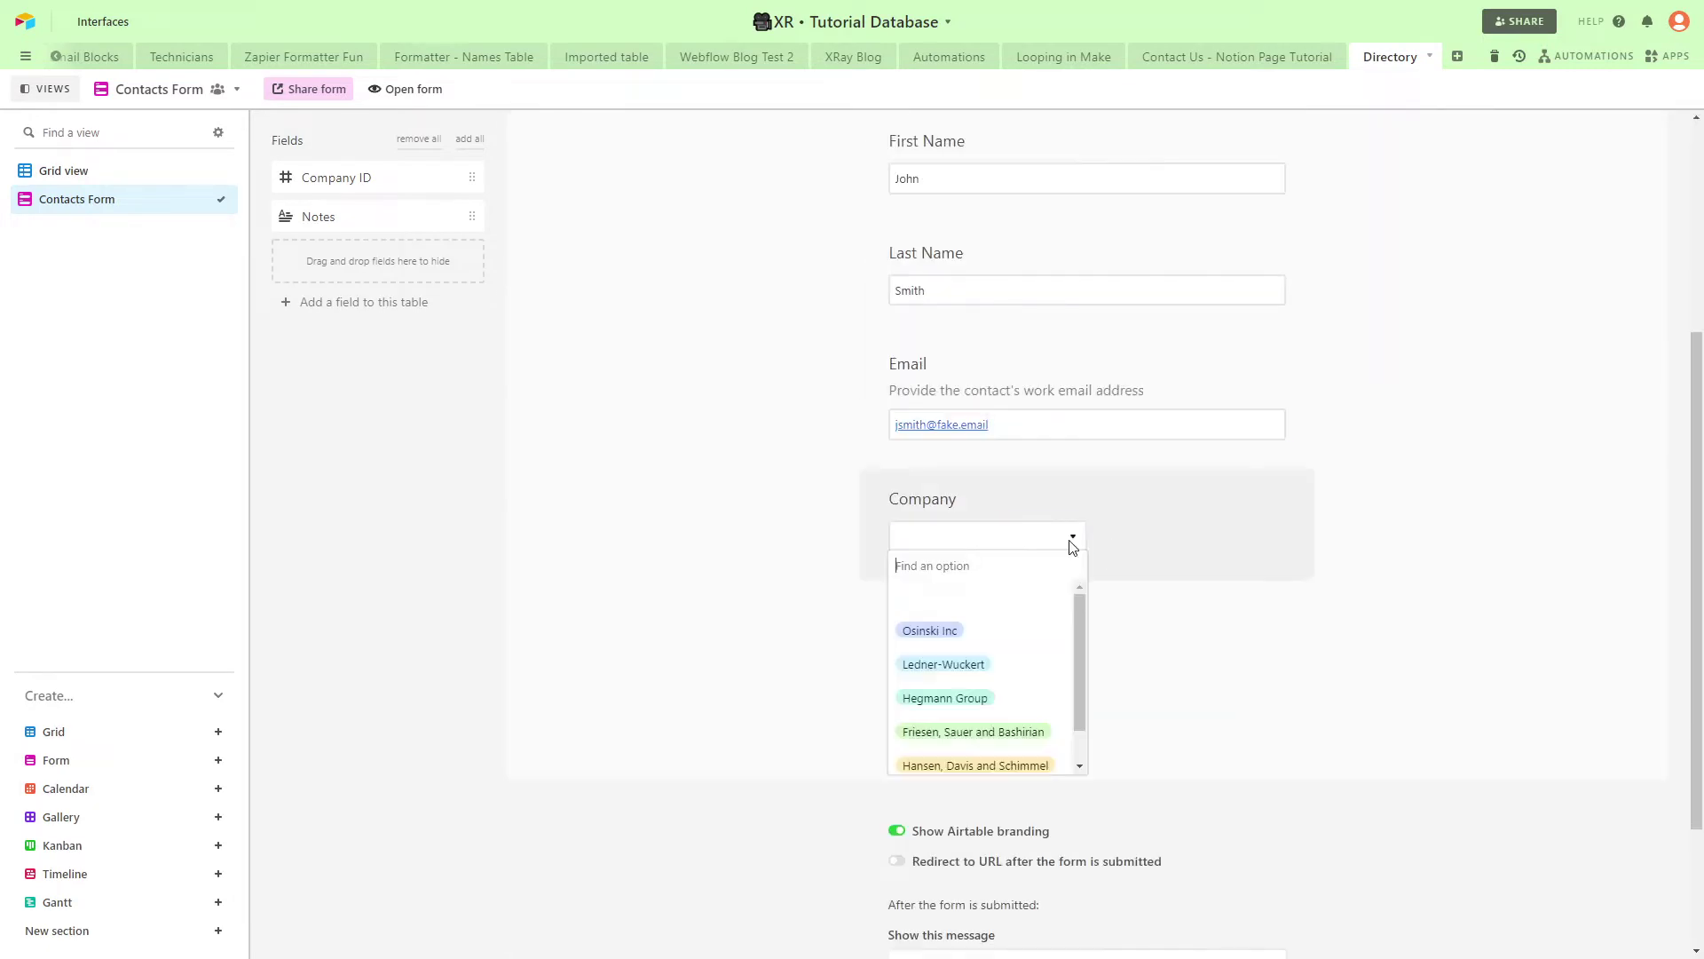
pyautogui.click(1027, 627)
pyautogui.click(1065, 647)
pyautogui.click(962, 773)
pyautogui.scroll(-1, 1248, 707)
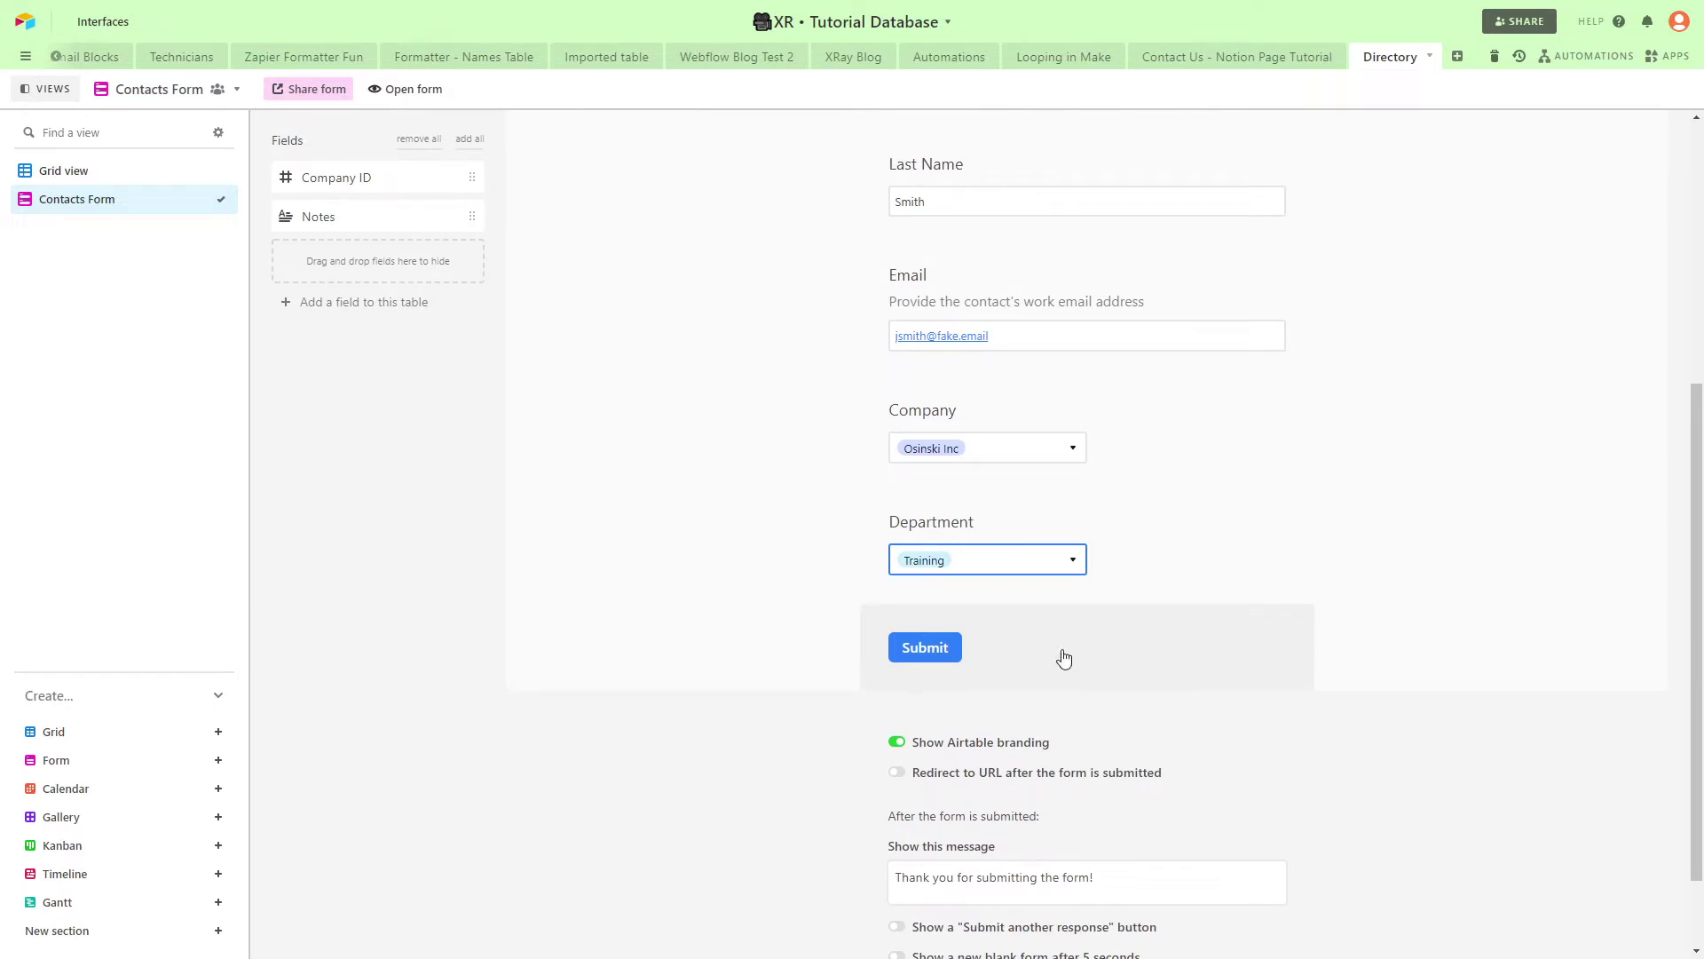
pyautogui.scroll(5, 1194, 628)
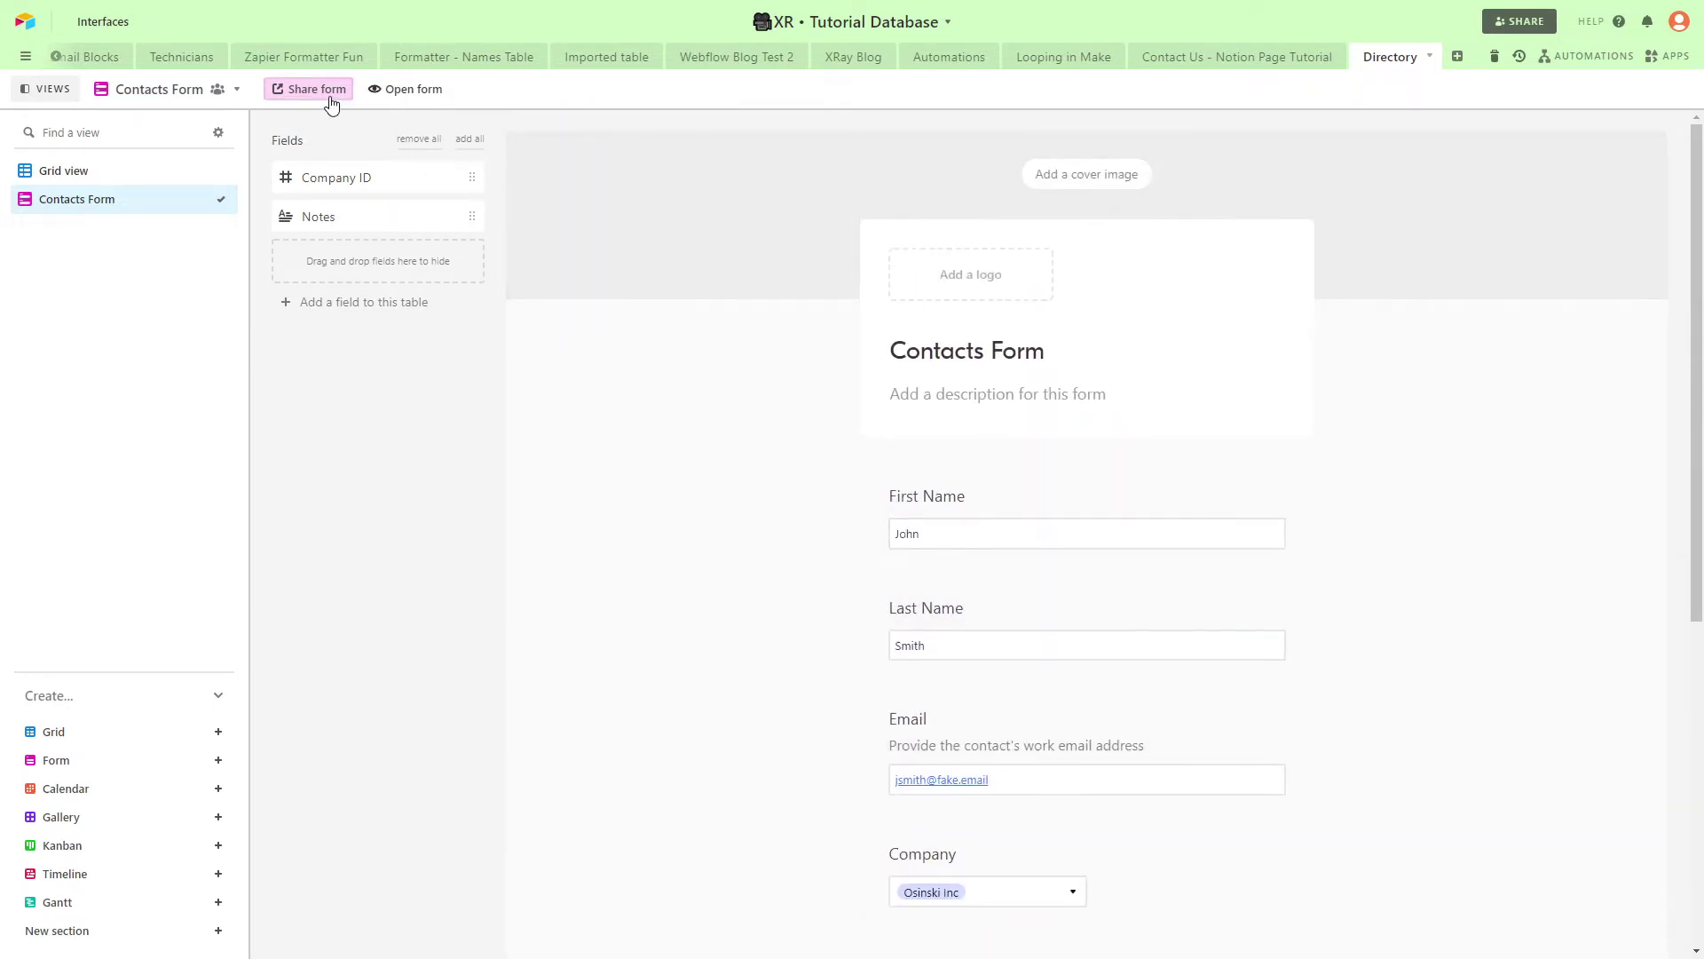
# Step: Open the live Contacts Form and enter the contact's name and email address
pyautogui.click(428, 94)
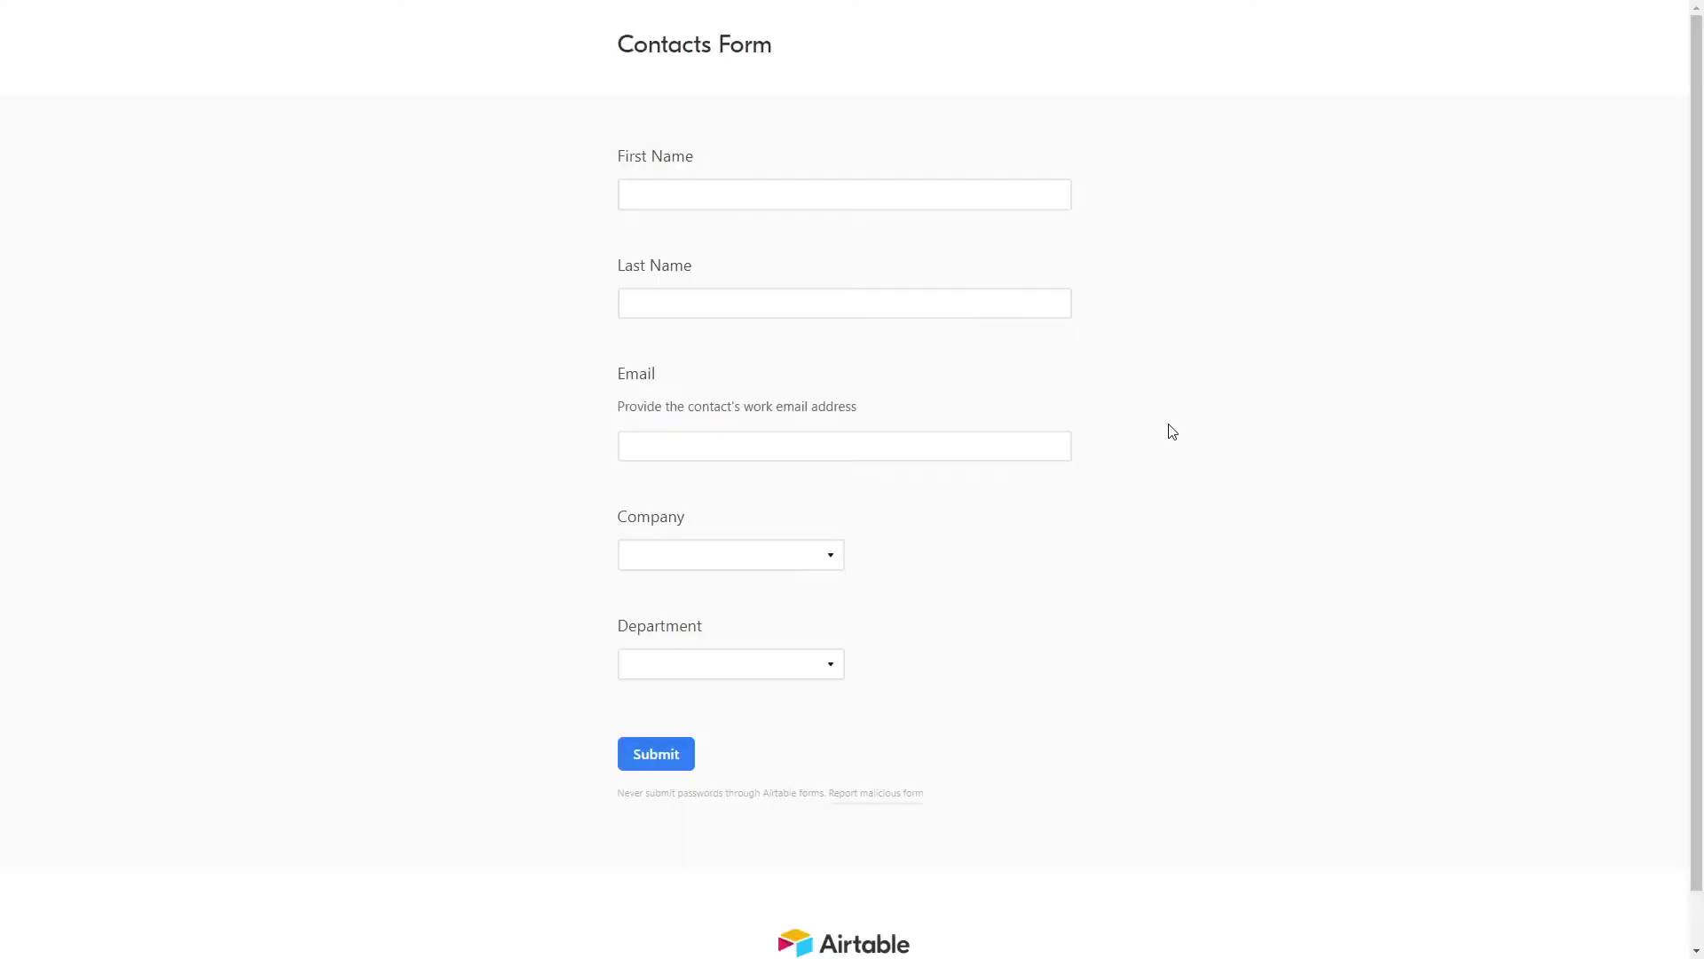
pyautogui.click(865, 197)
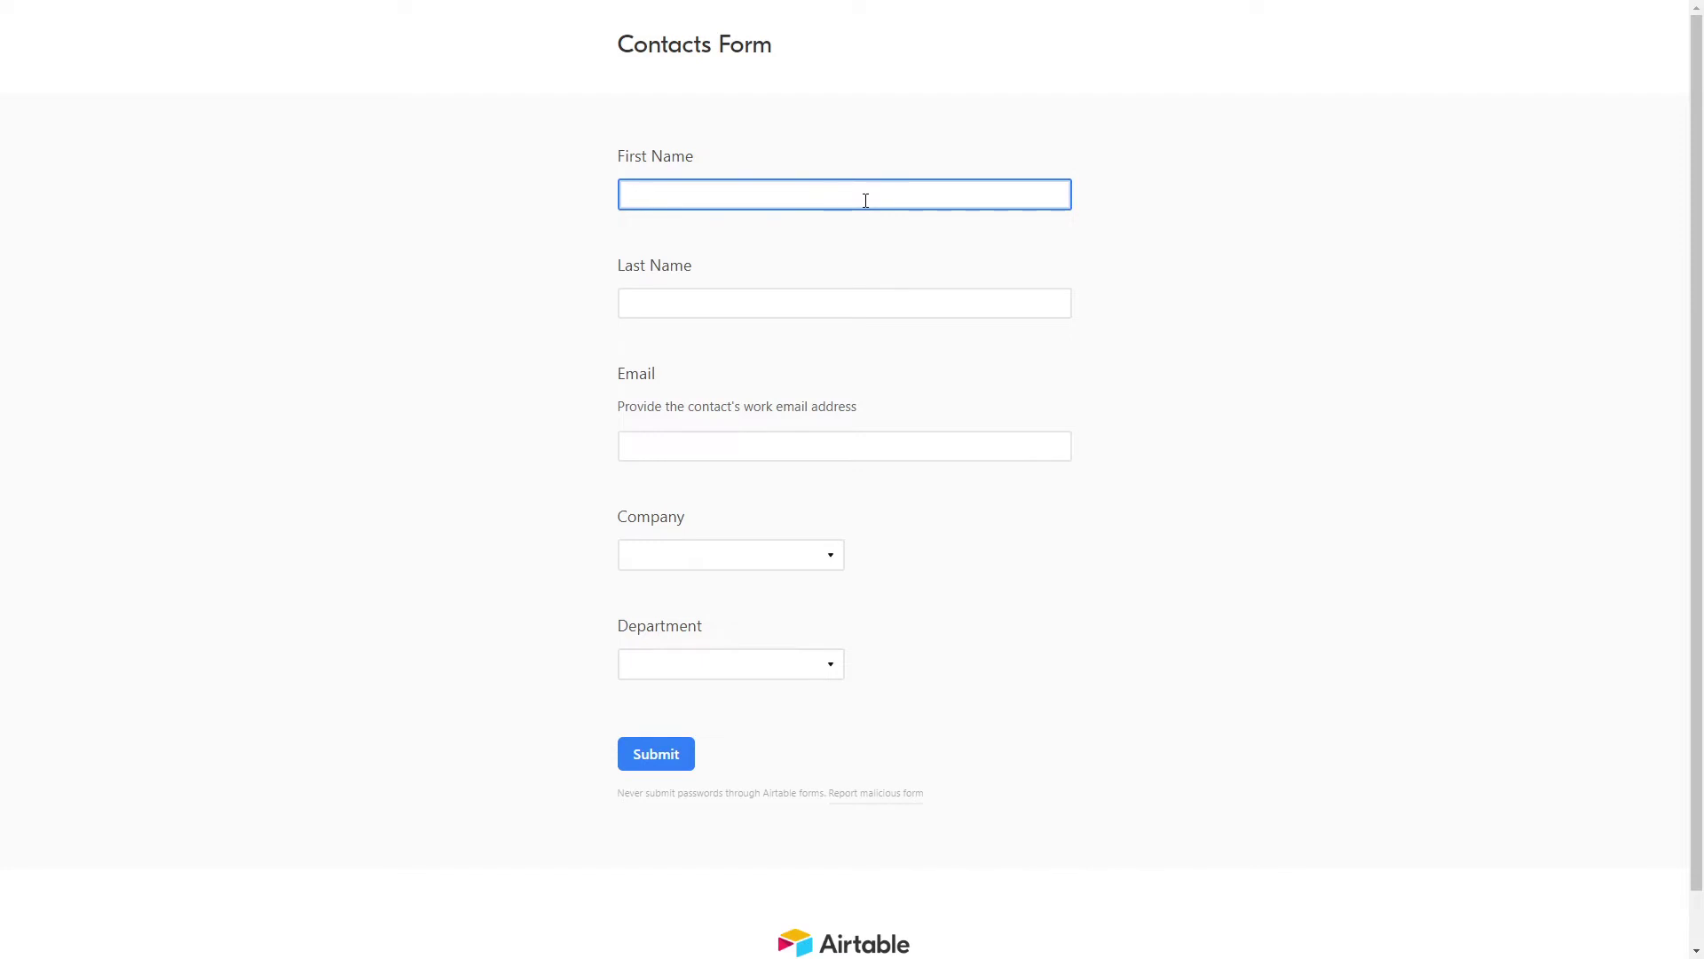
pyautogui.press('Tab')
pyautogui.write('Smith')
pyautogui.press('Tab')
pyautogui.write('jsmith')
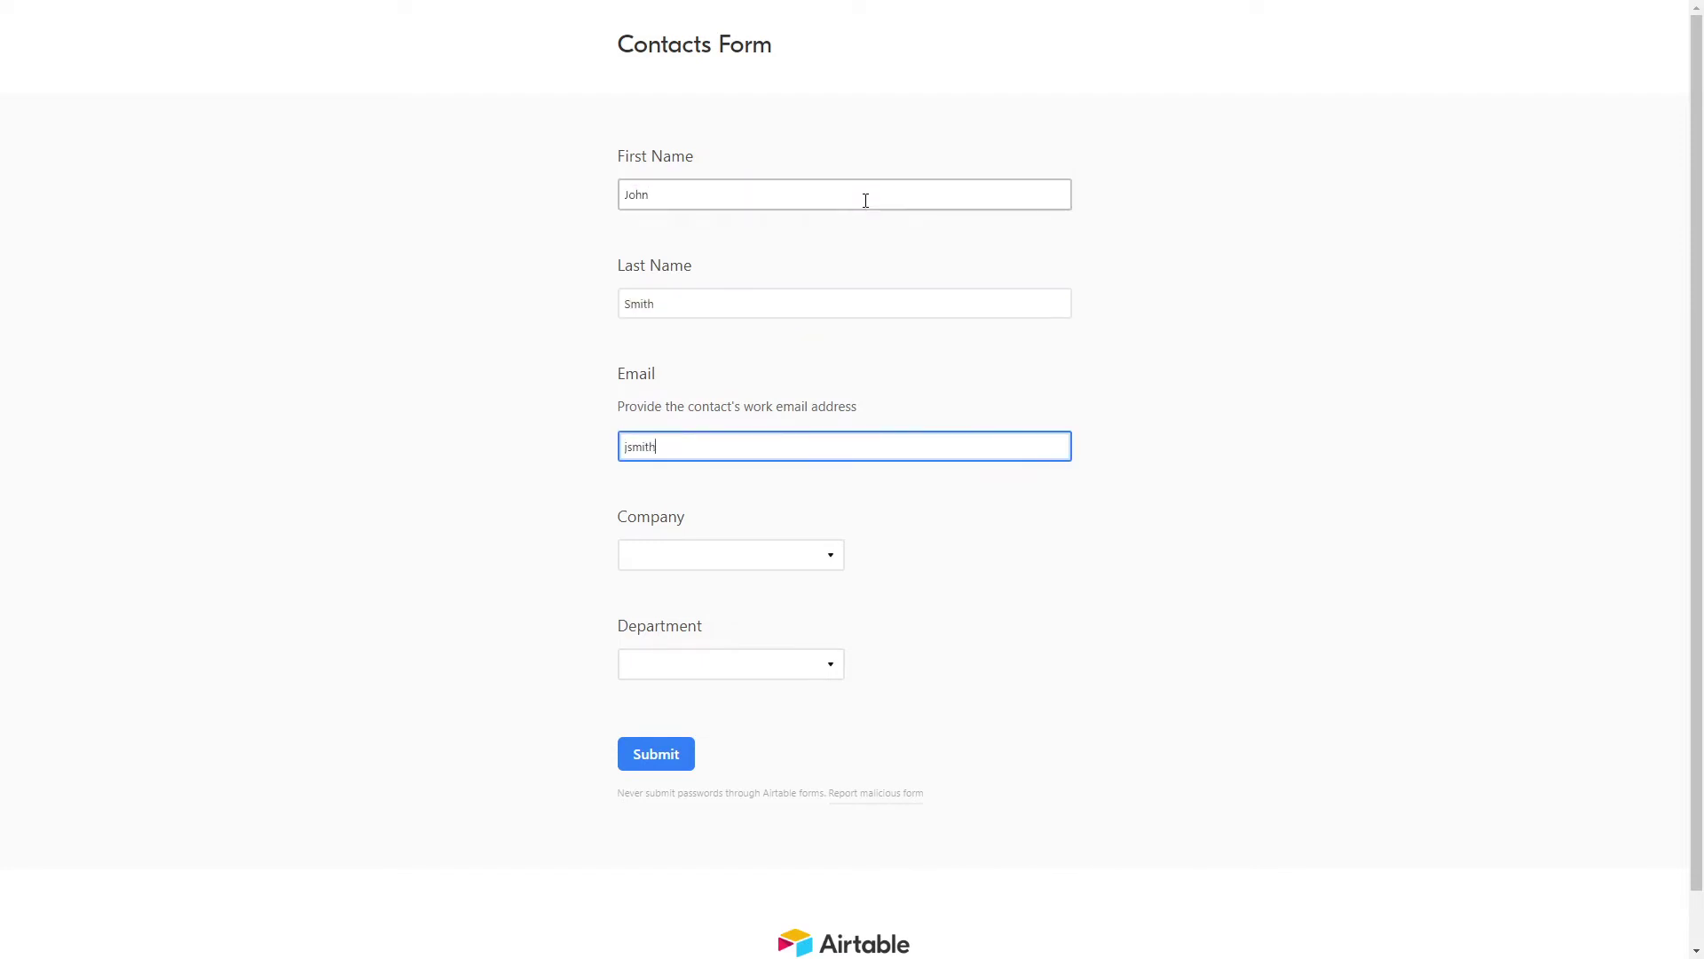
pyautogui.write('@fake.email')
pyautogui.press('Tab')
# Step: Pick company Ledner-Wuckert and department Human Resources, then submit the form
pyautogui.click(742, 545)
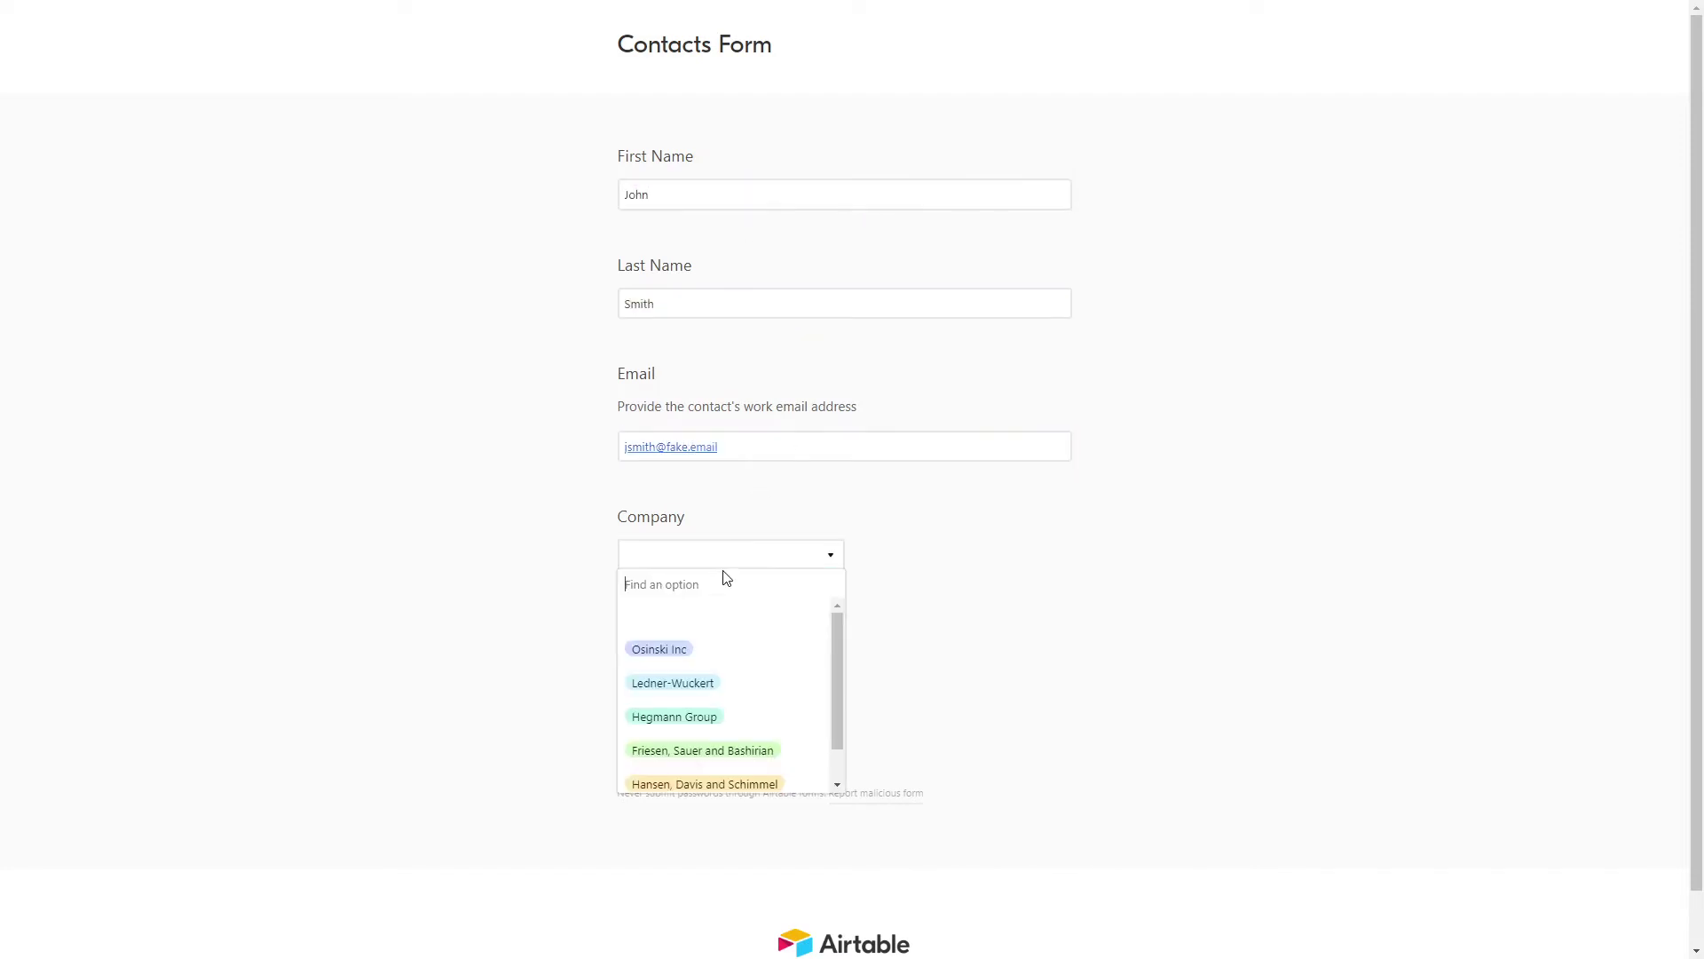
pyautogui.click(714, 676)
pyautogui.click(714, 677)
pyautogui.click(701, 822)
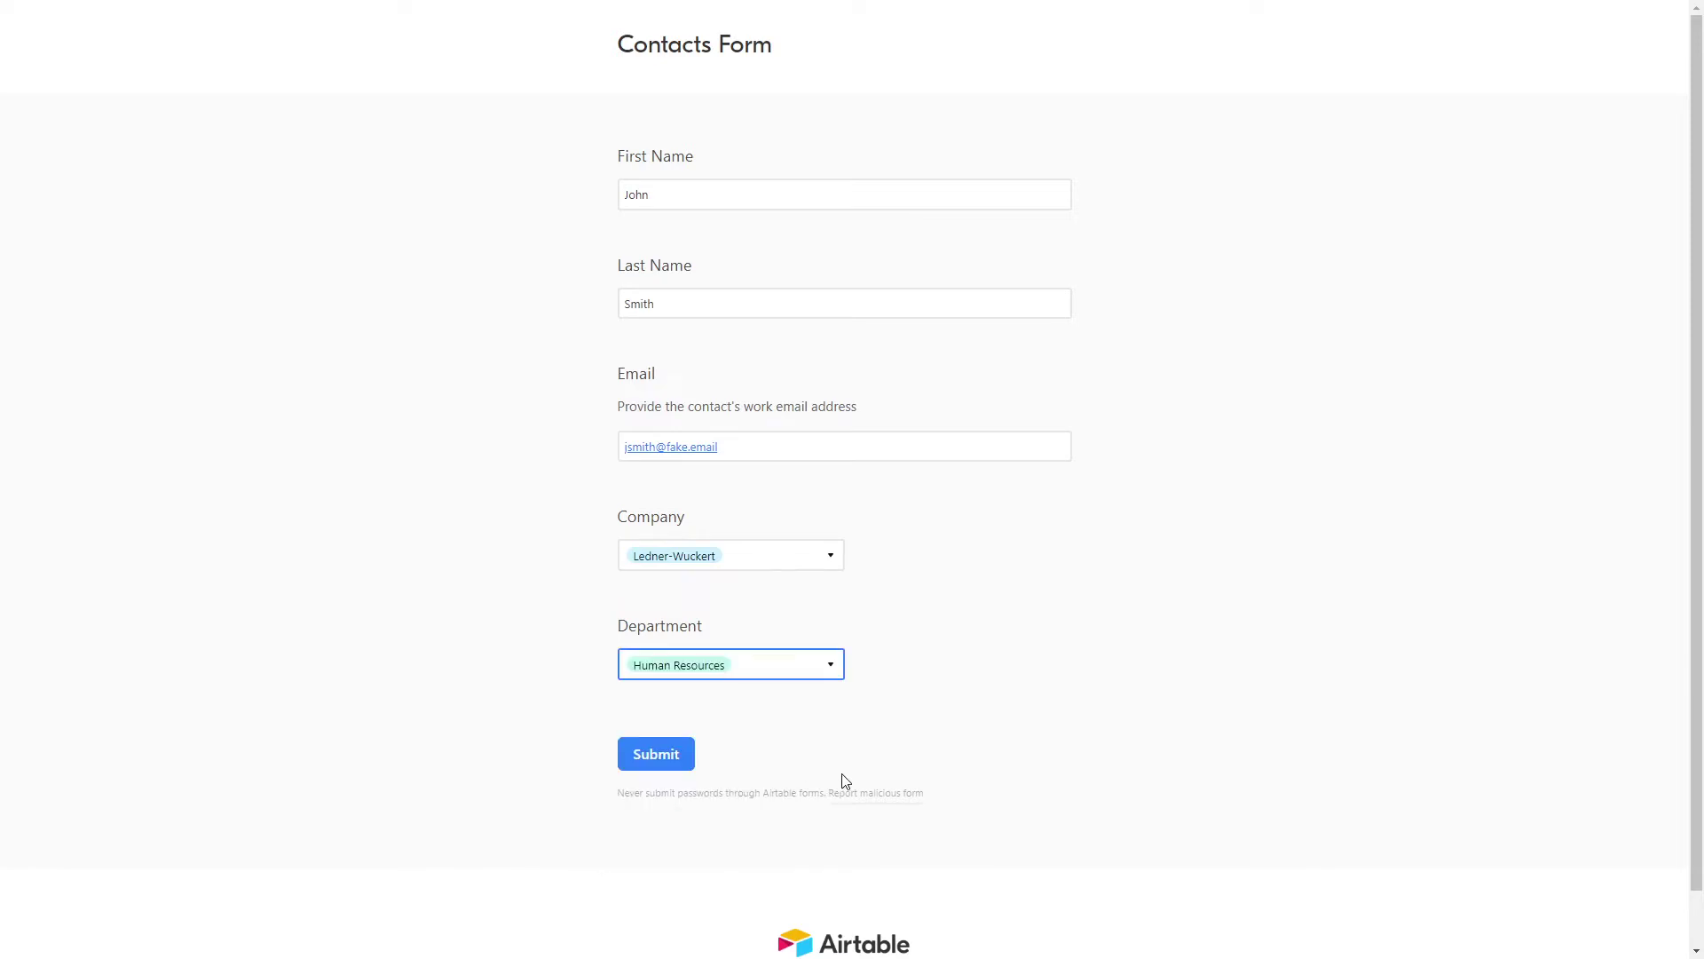
pyautogui.click(684, 761)
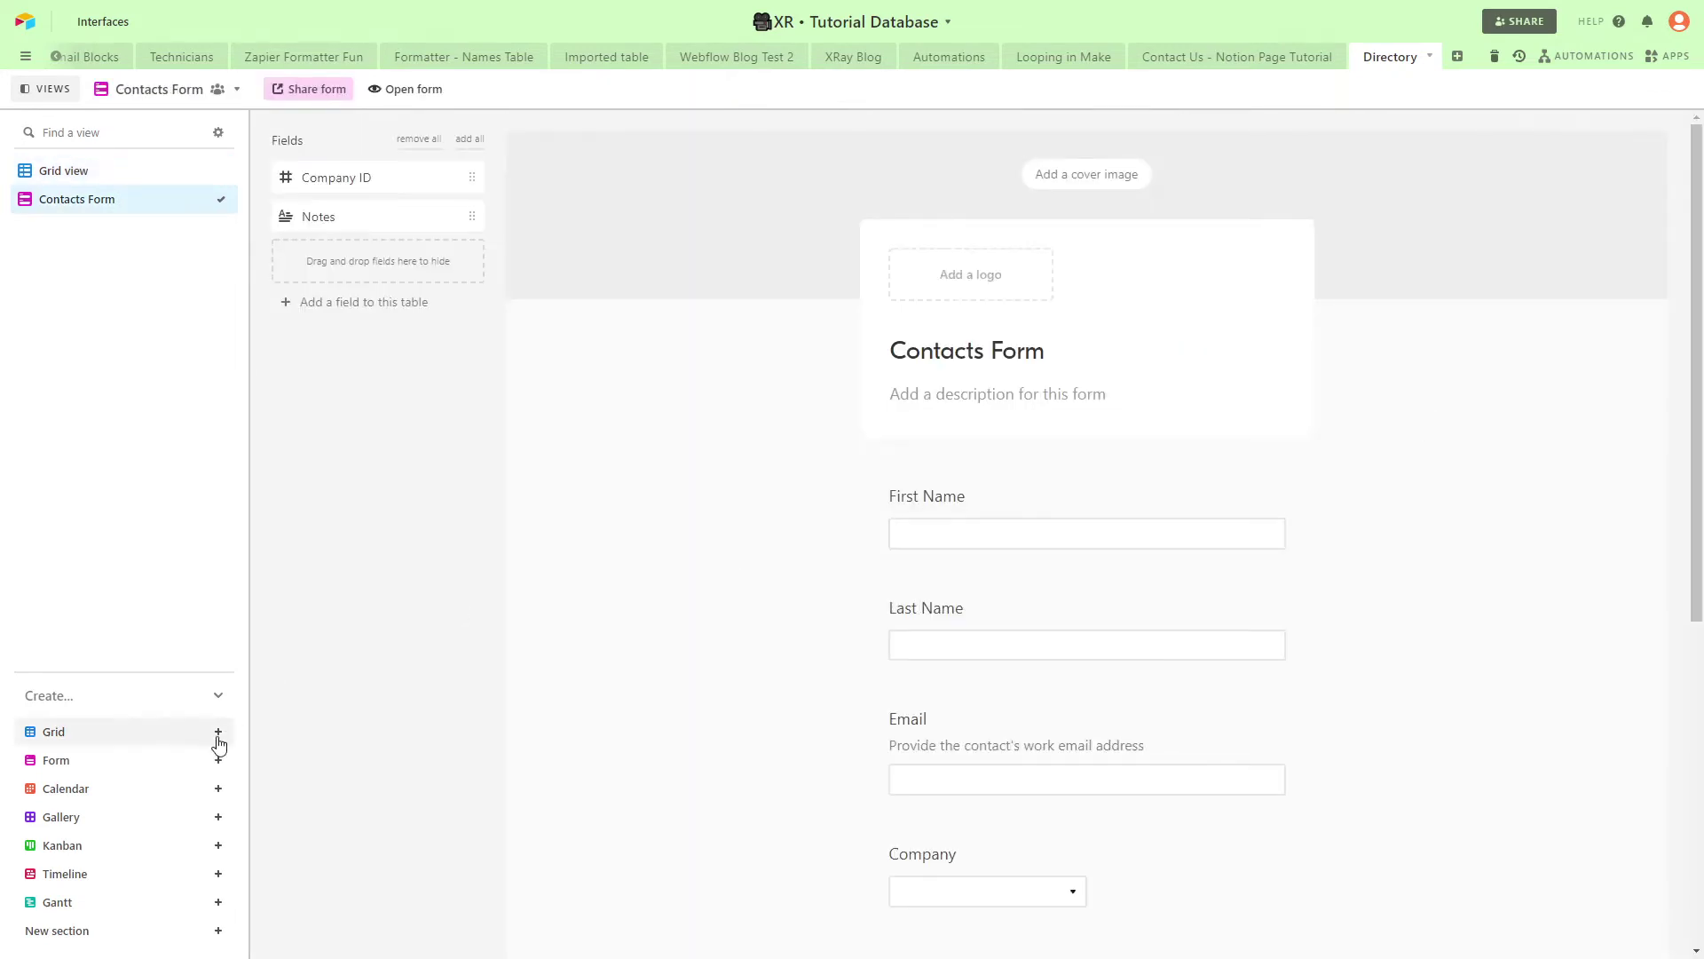
# Step: Create a new grid view named 'New Contacts'
pyautogui.click(218, 733)
pyautogui.write('New')
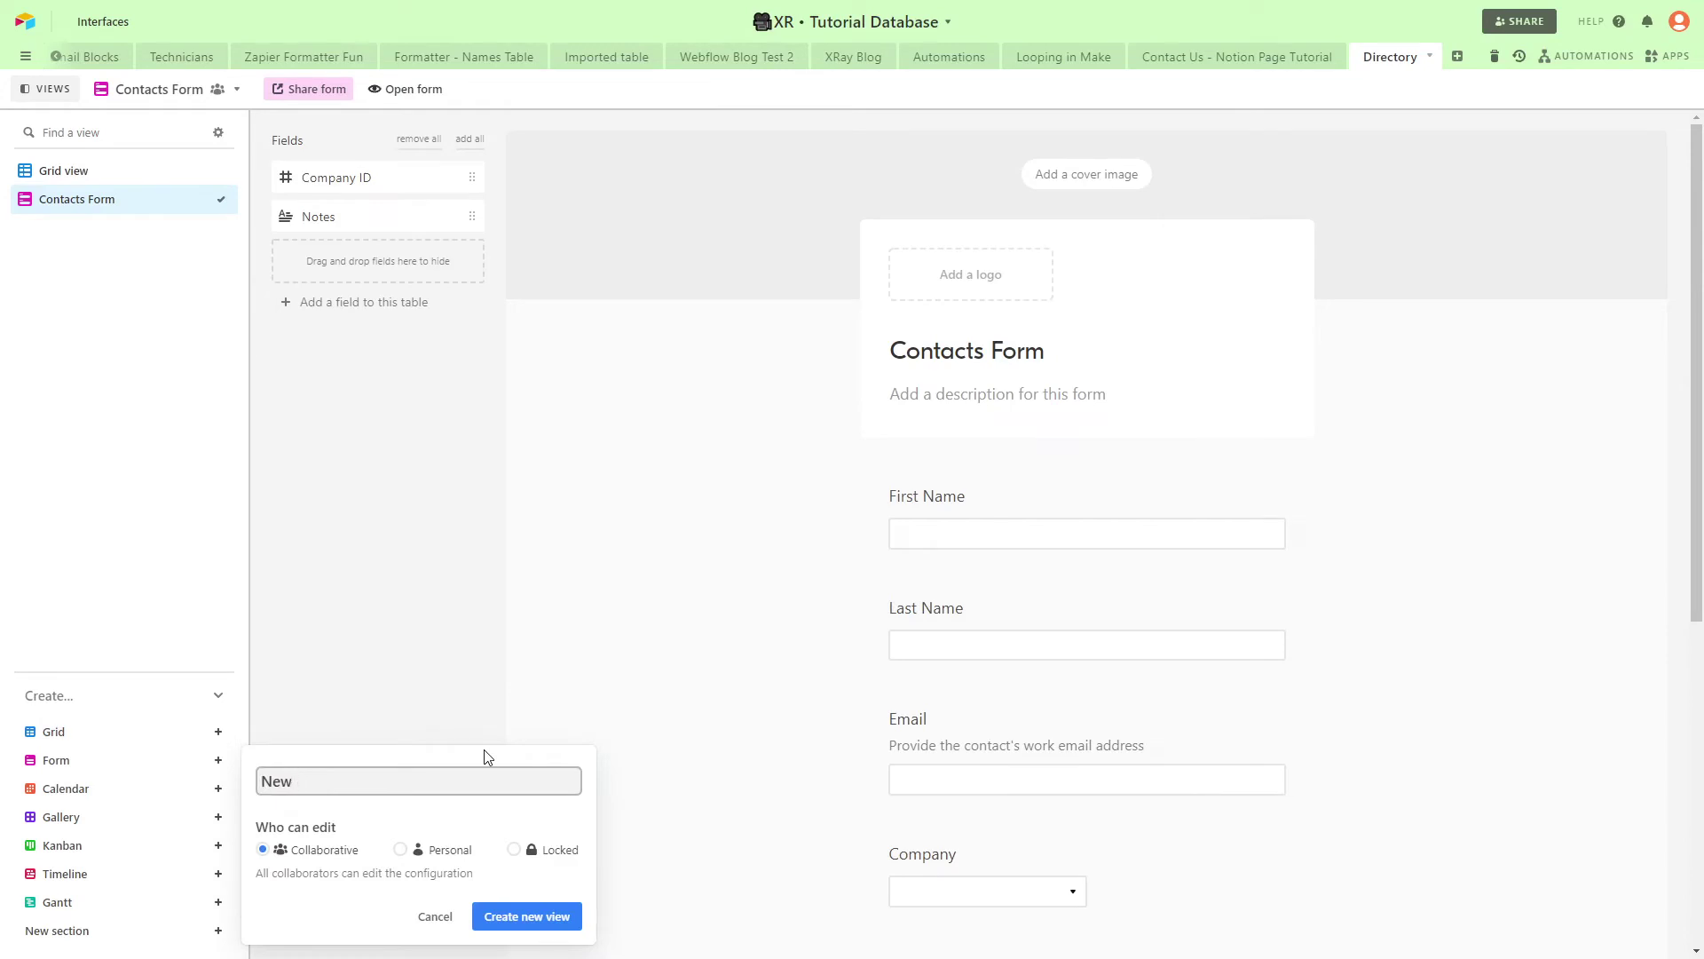
pyautogui.write(' Contacts')
pyautogui.click(521, 916)
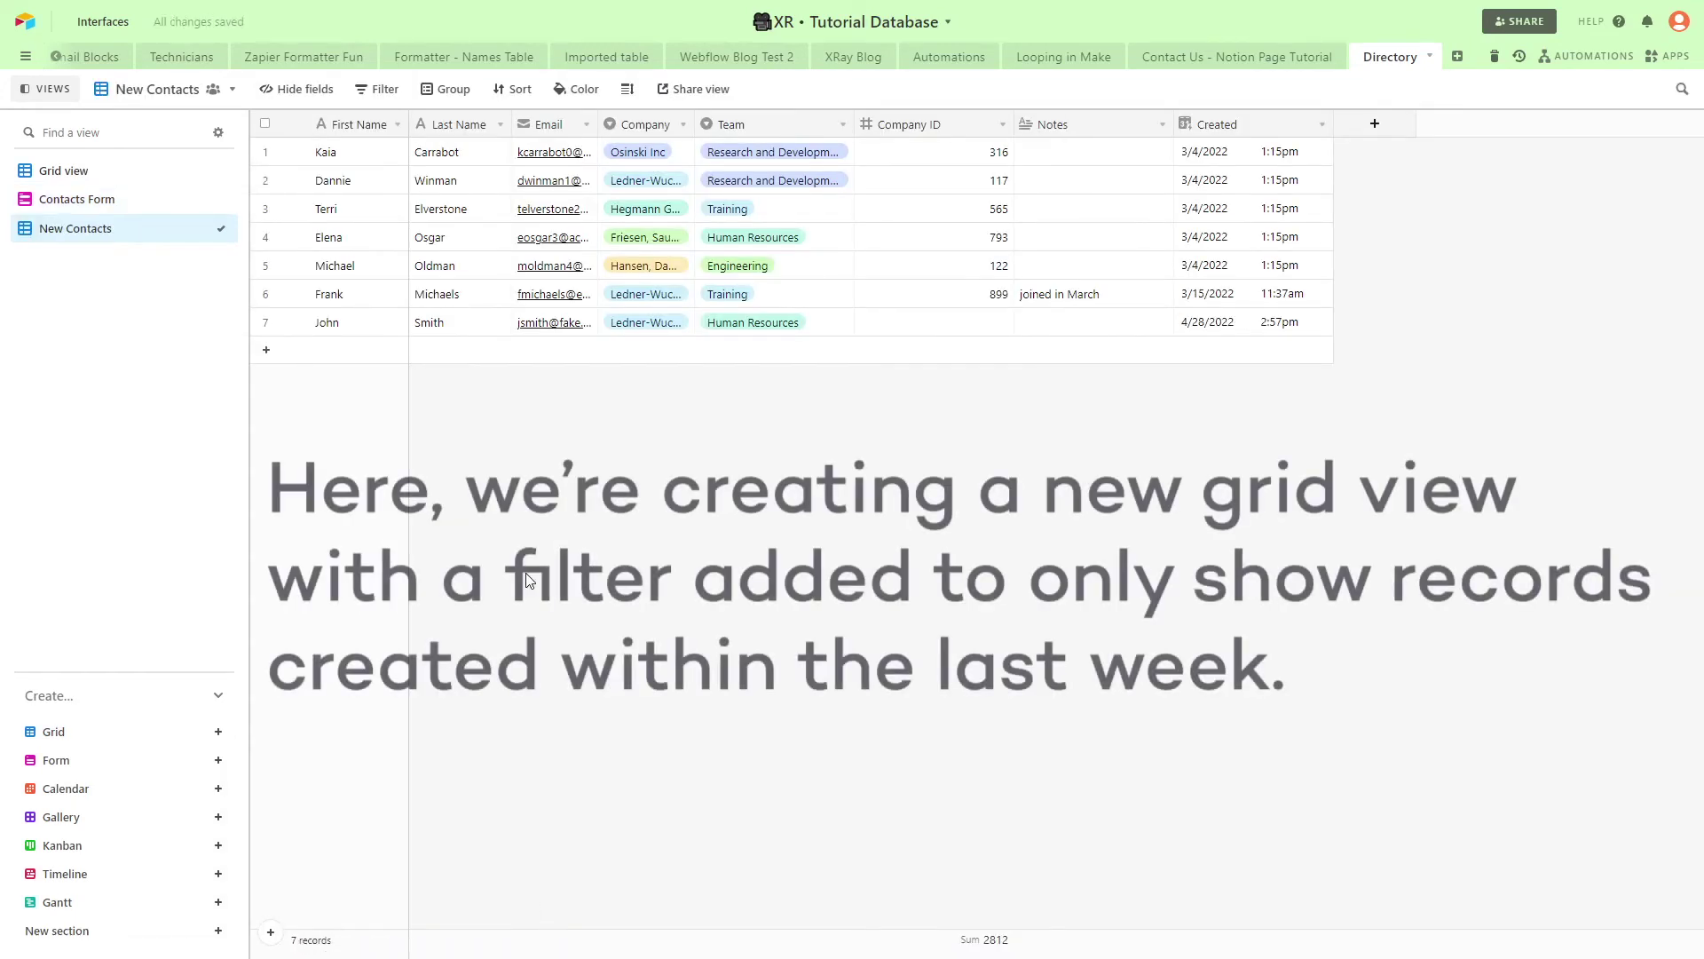
# Step: Filter the view to records whose Created date is on or after one week ago
pyautogui.click(387, 89)
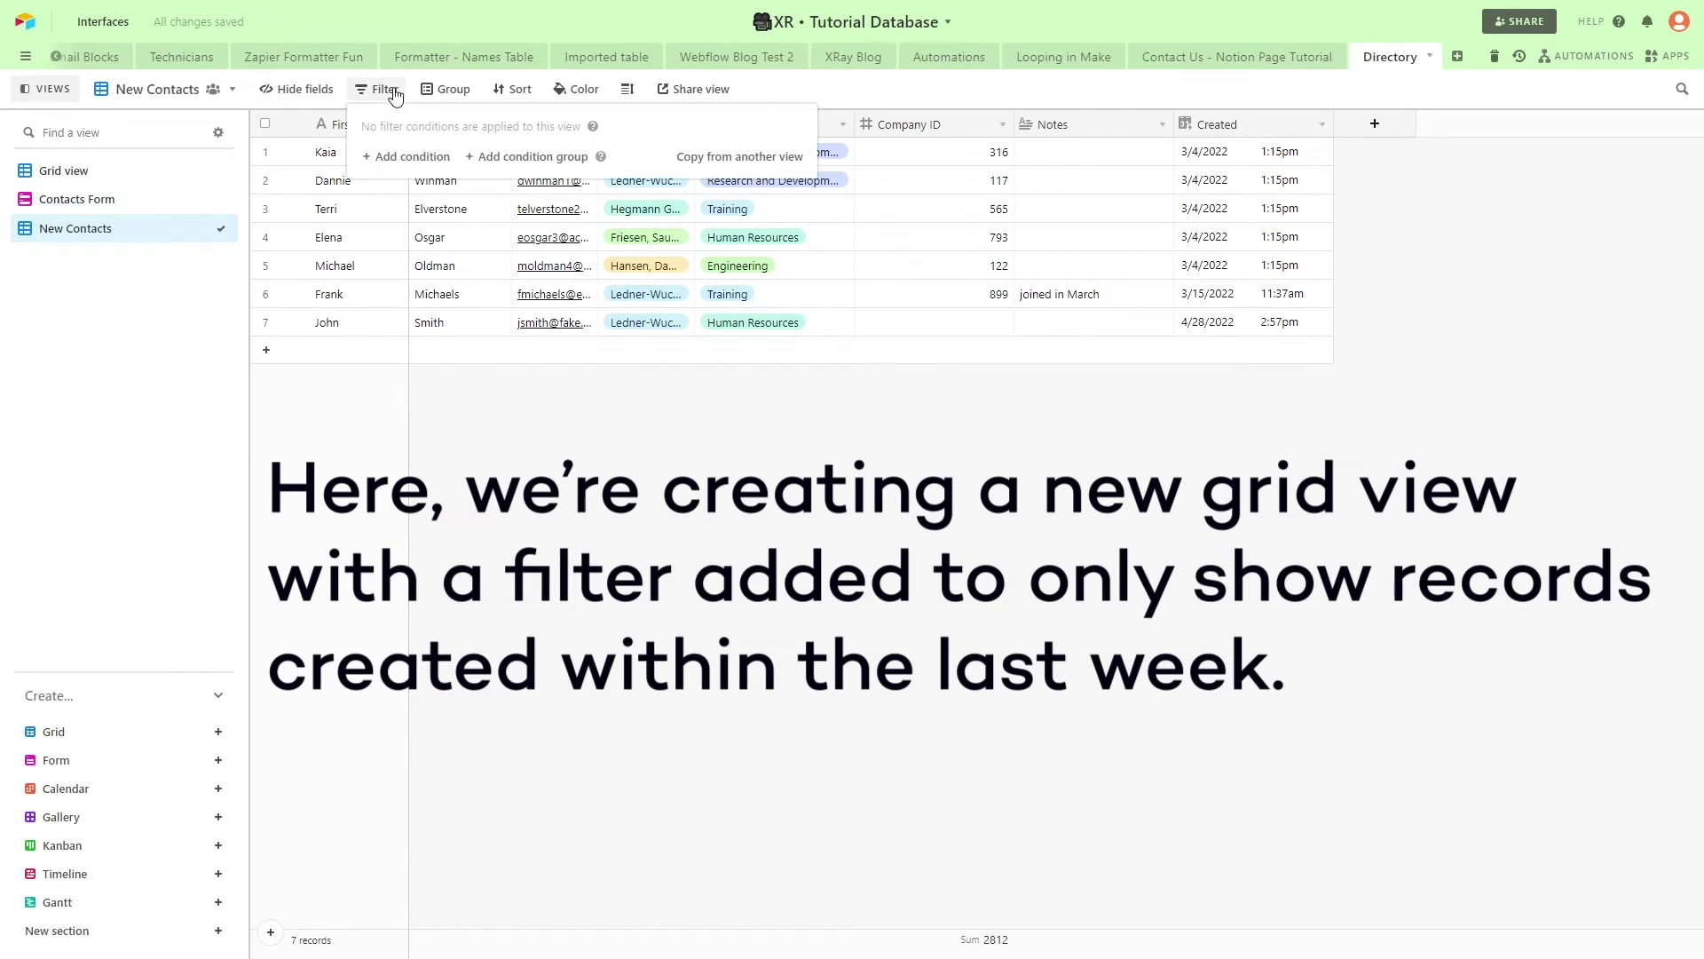
pyautogui.click(421, 158)
pyautogui.click(455, 157)
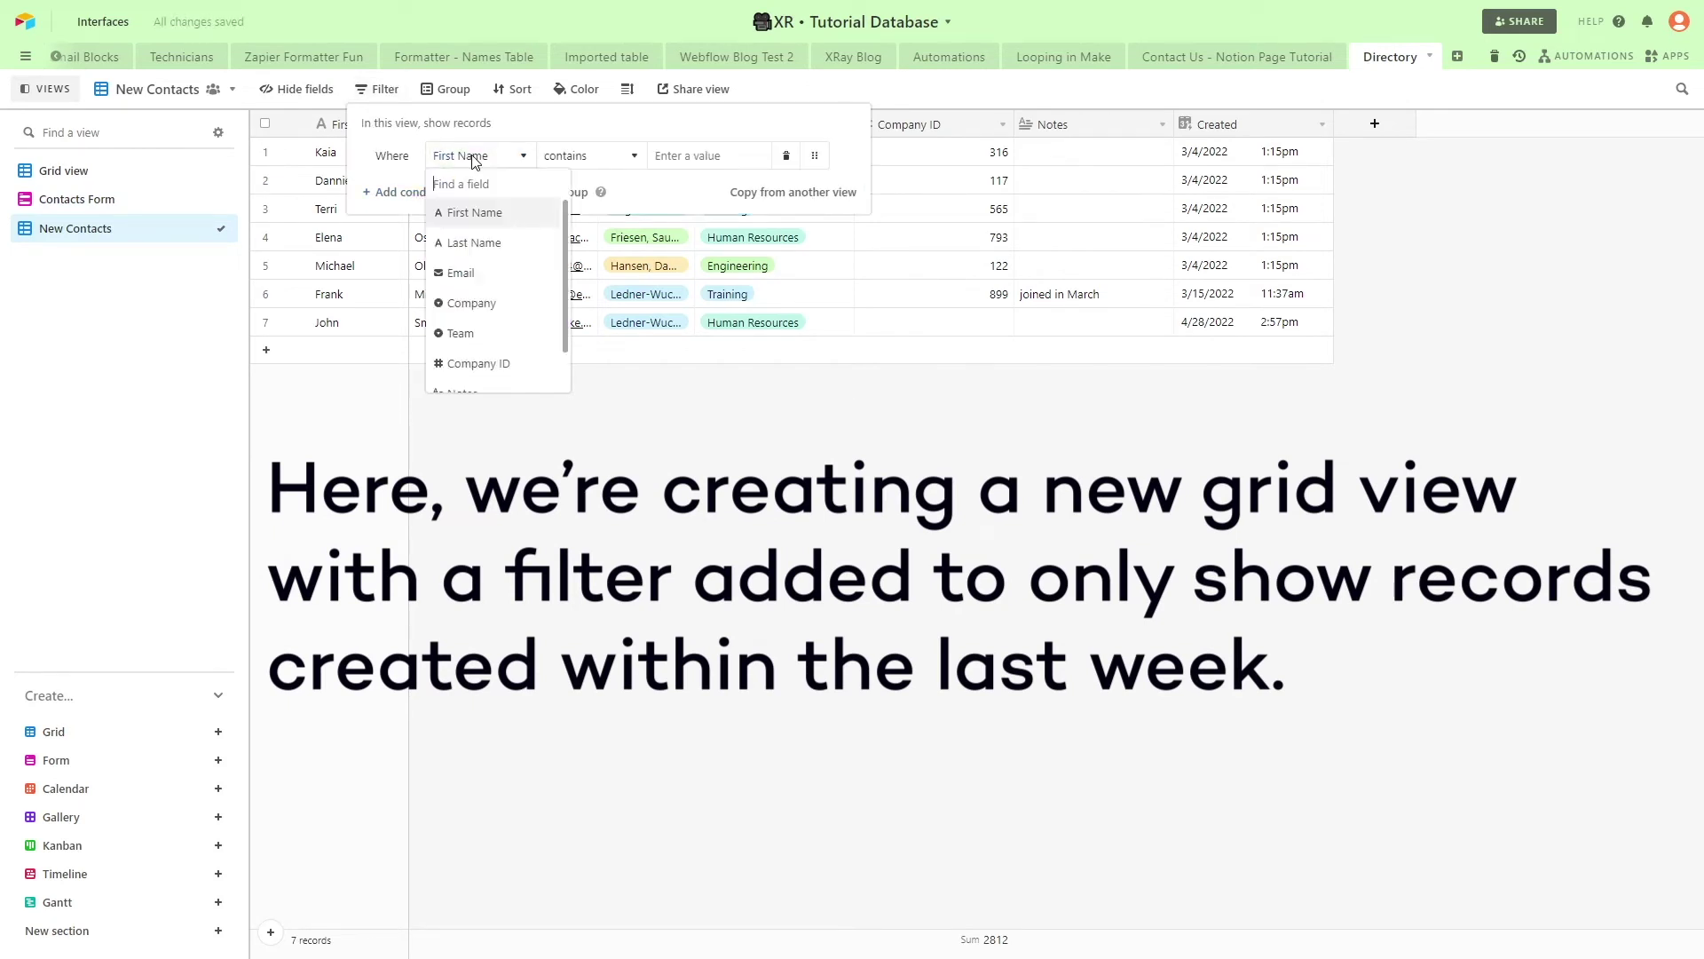
pyautogui.scroll(-2, 482, 277)
pyautogui.click(495, 372)
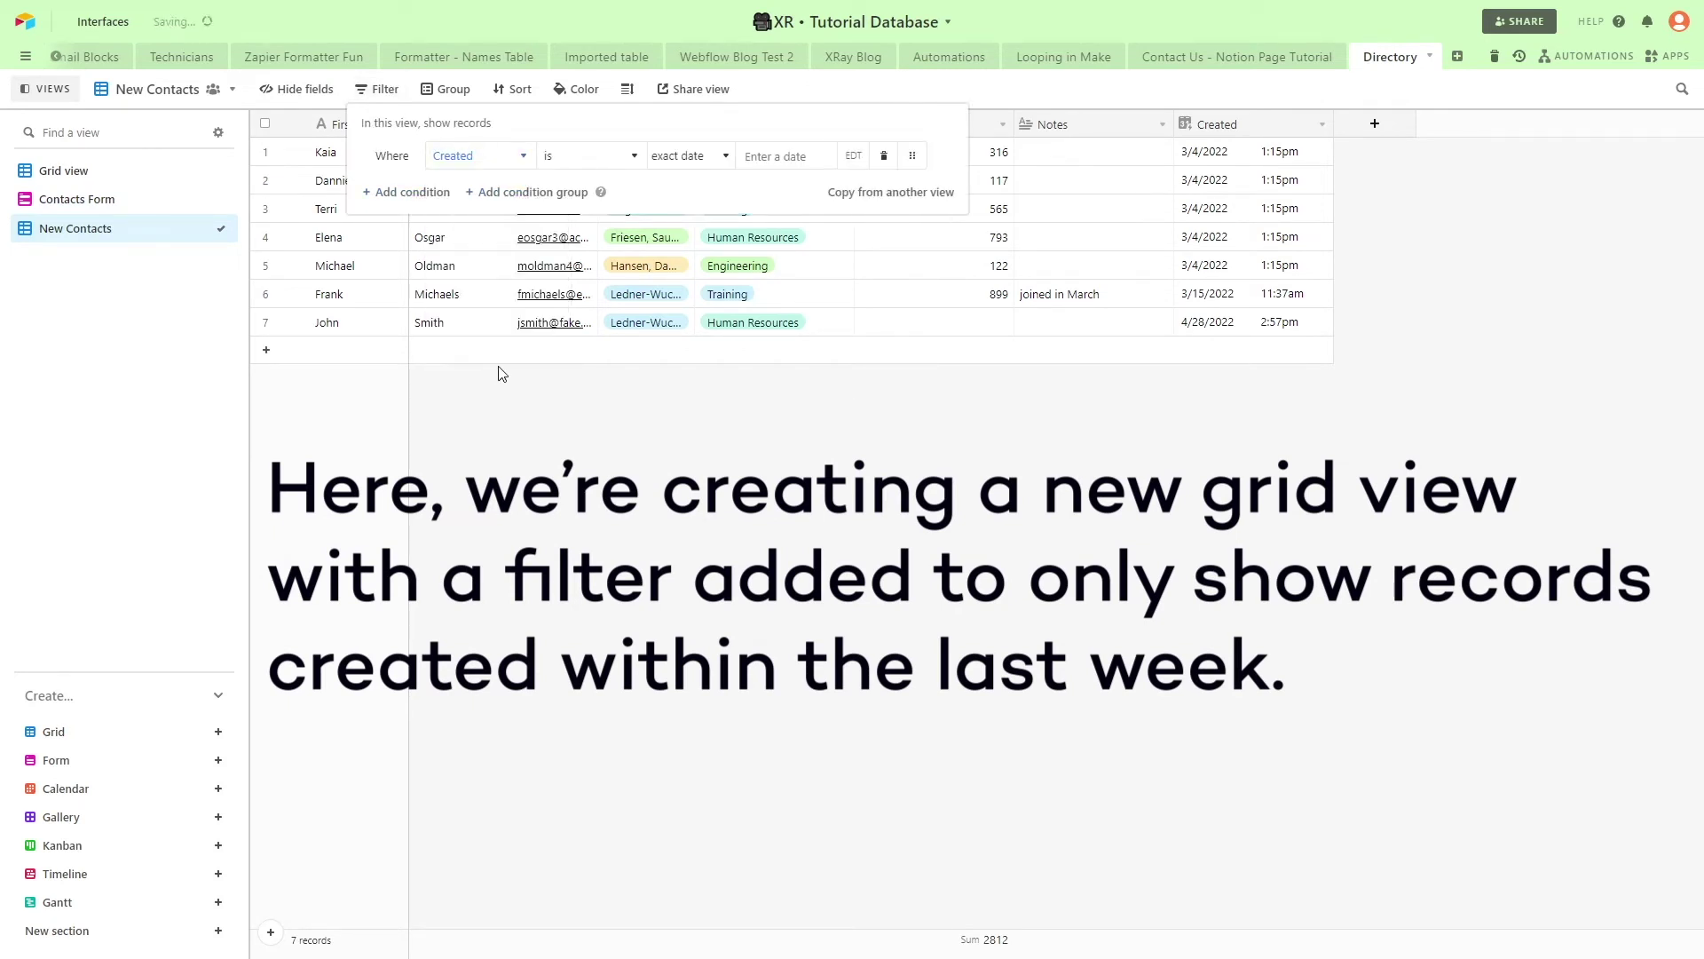
pyautogui.click(619, 157)
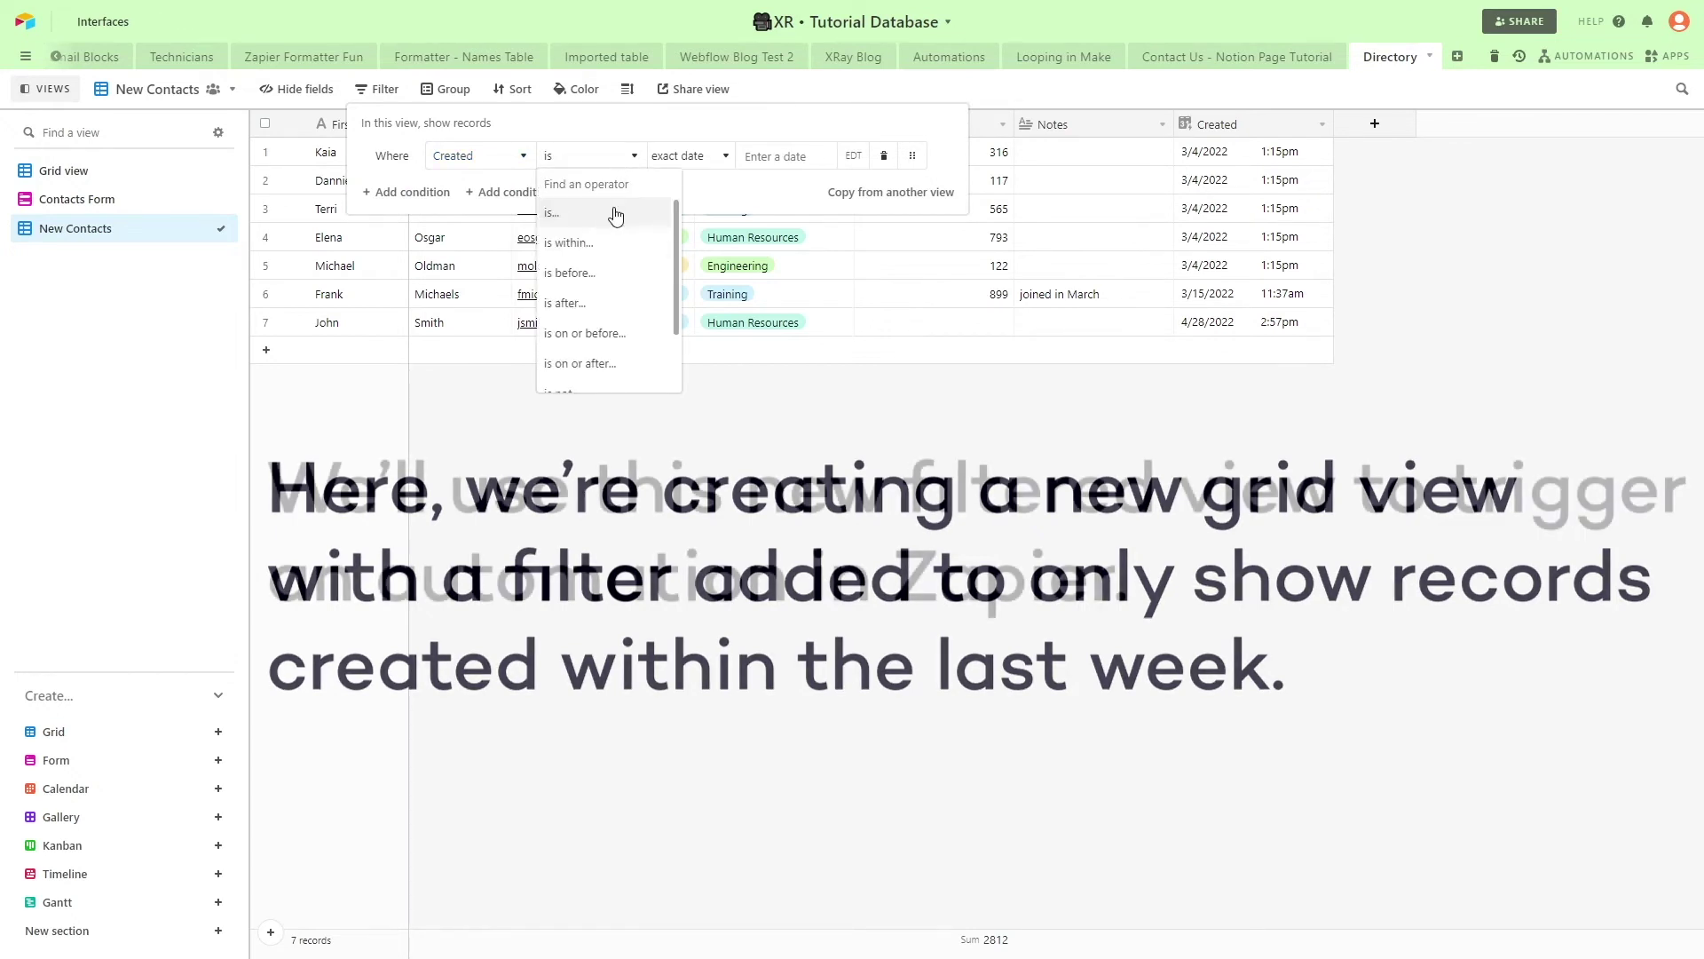
pyautogui.click(581, 362)
pyautogui.click(692, 160)
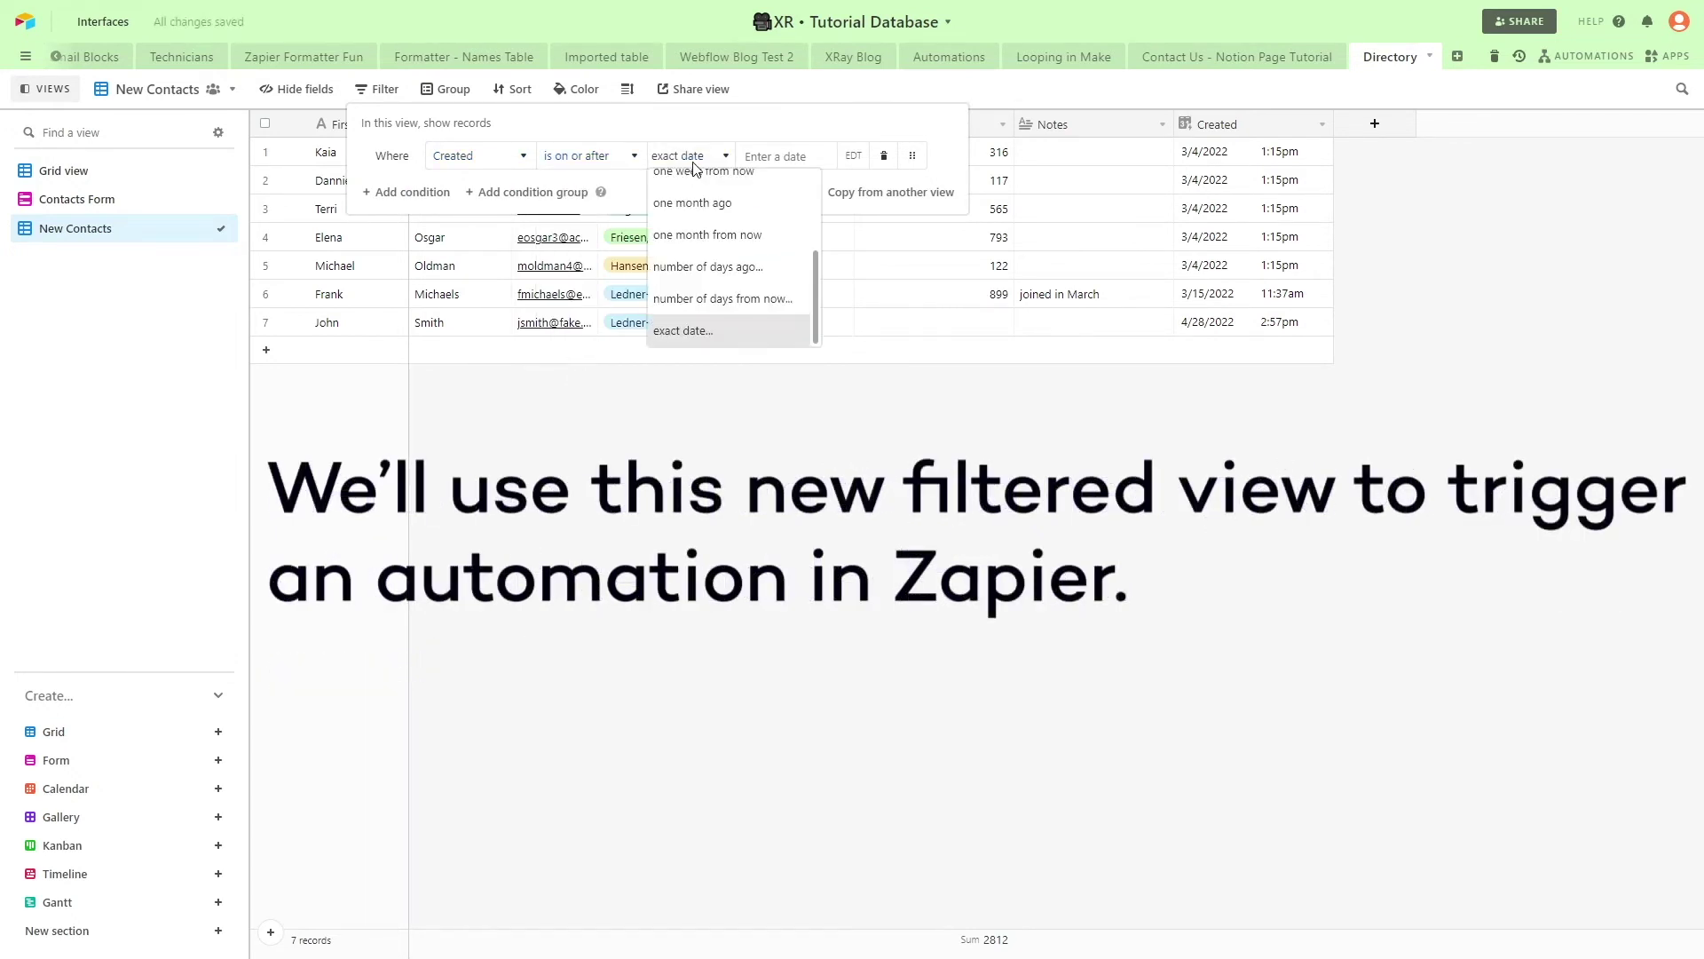
pyautogui.scroll(3, 761, 241)
pyautogui.scroll(1, 762, 242)
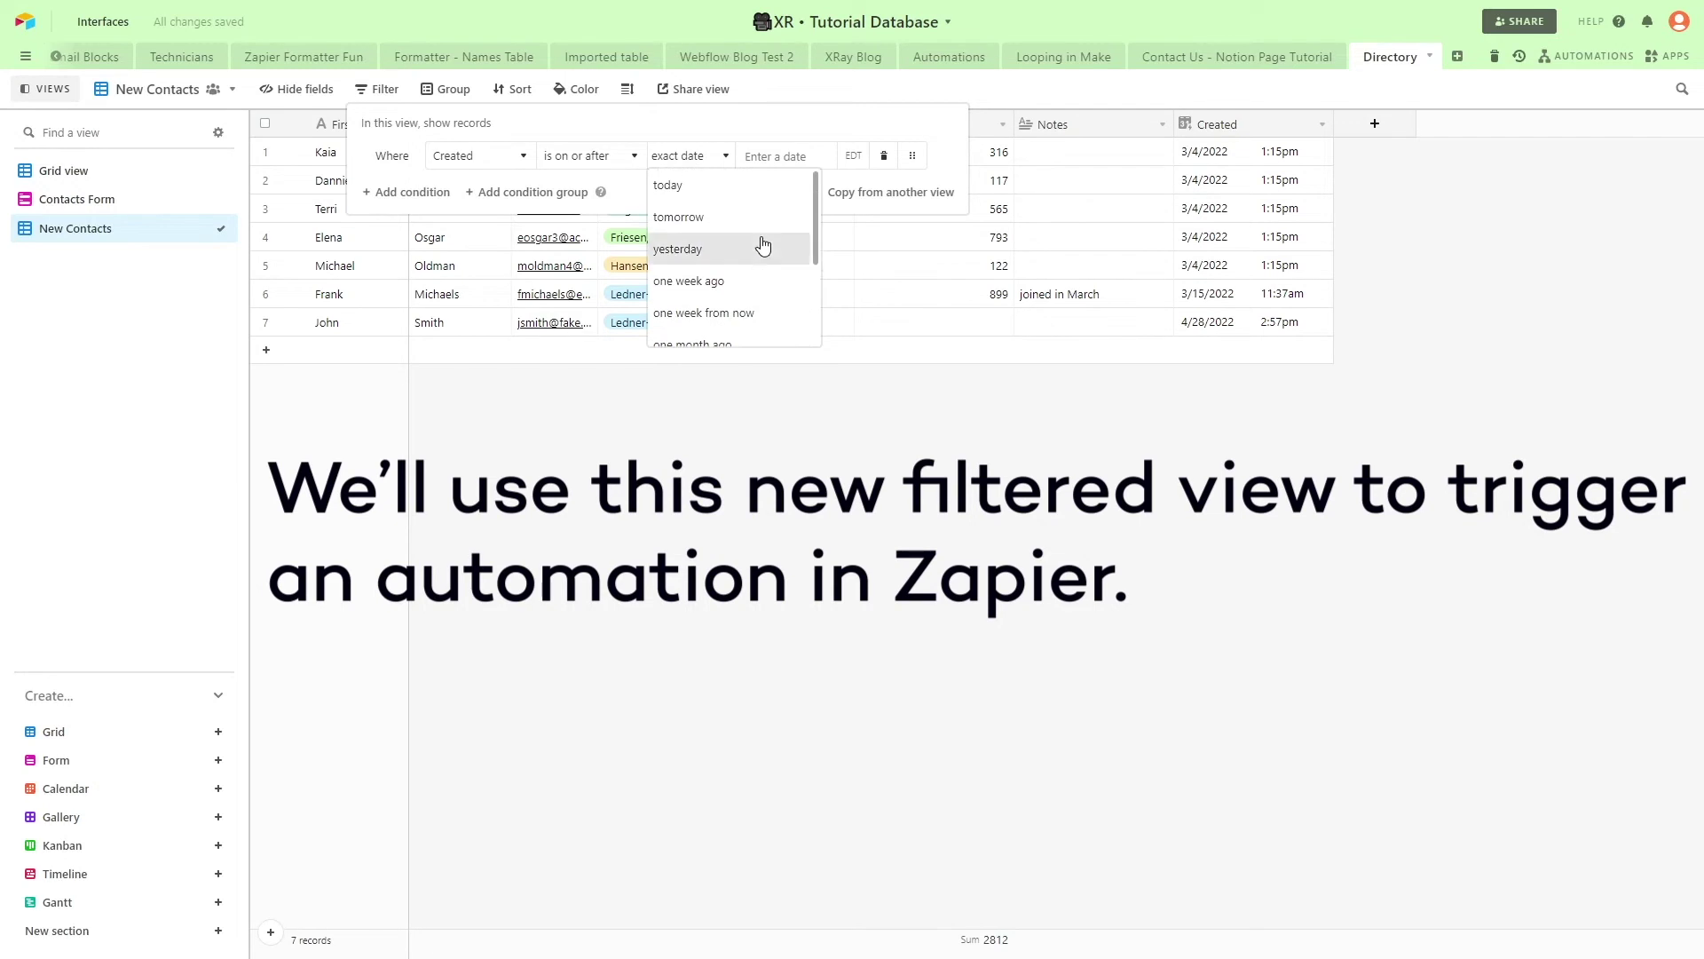
pyautogui.click(753, 275)
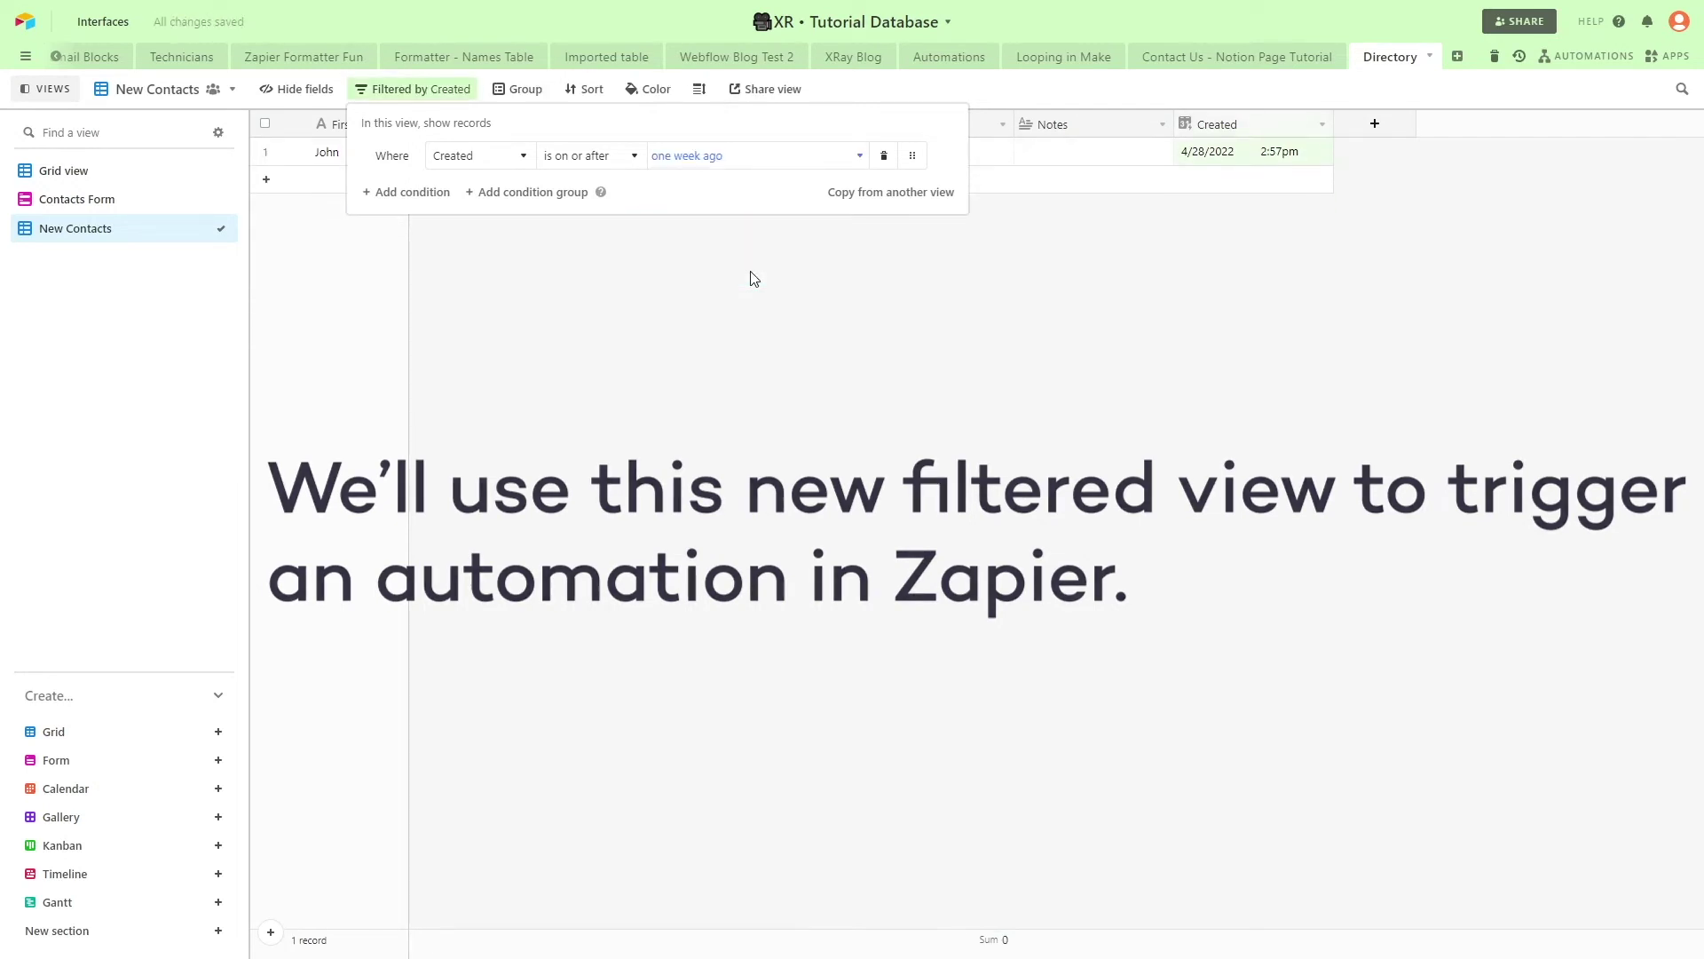
pyautogui.click(780, 278)
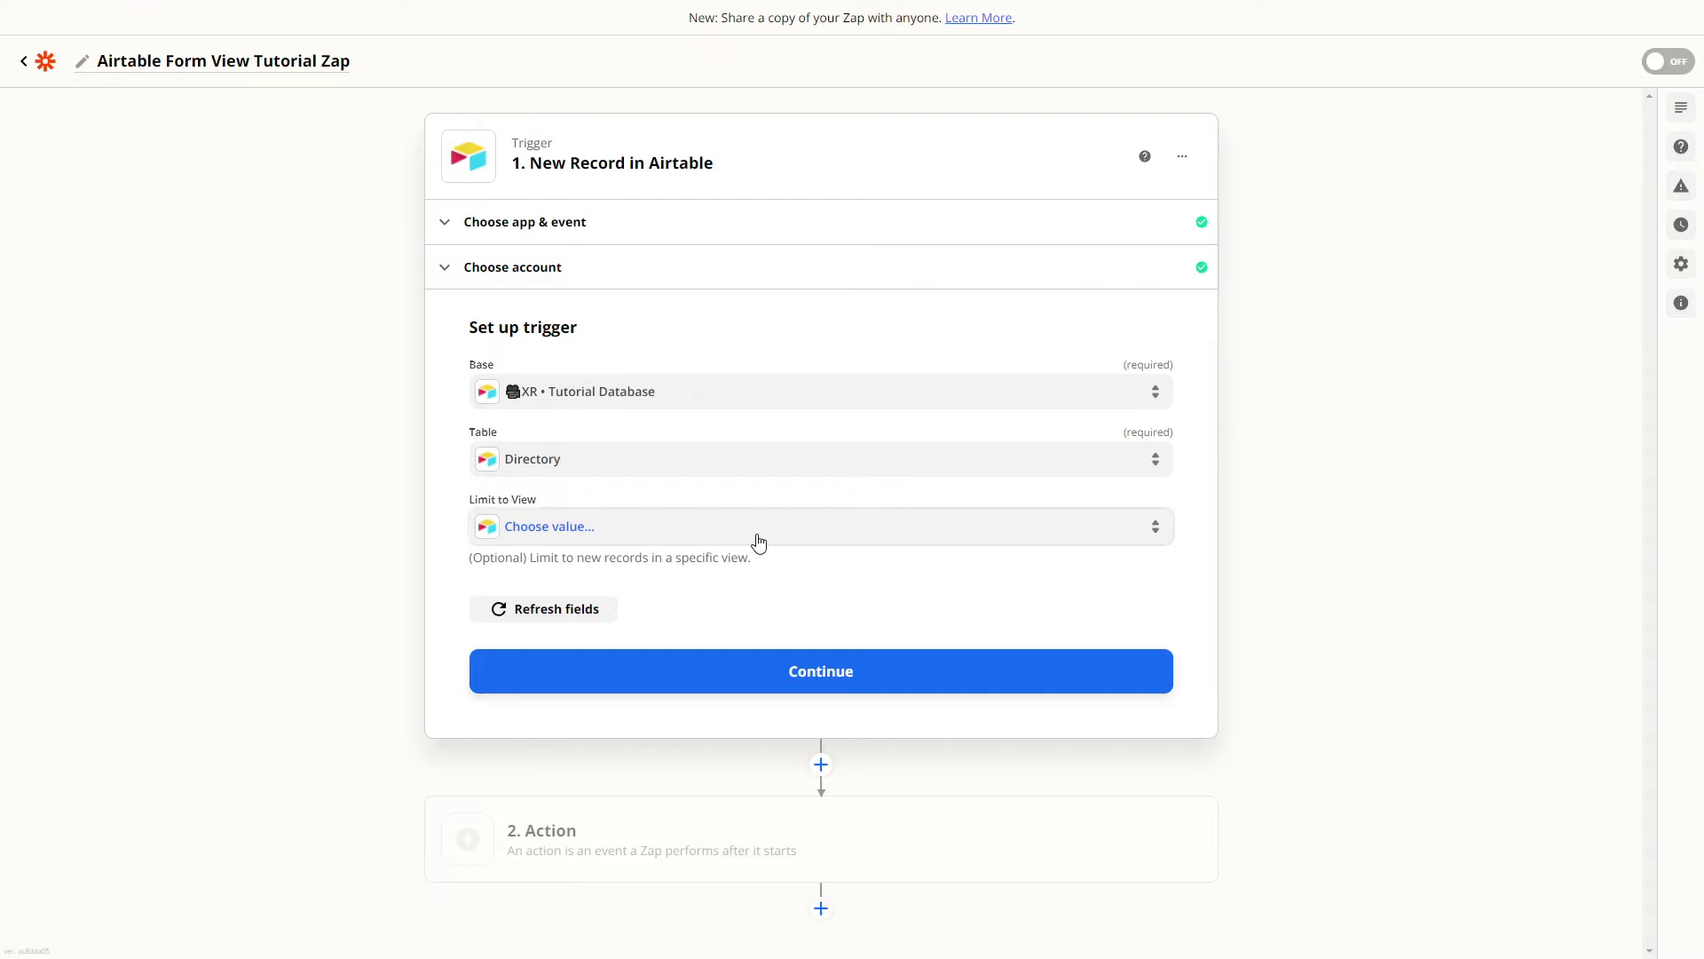
pyautogui.click(759, 539)
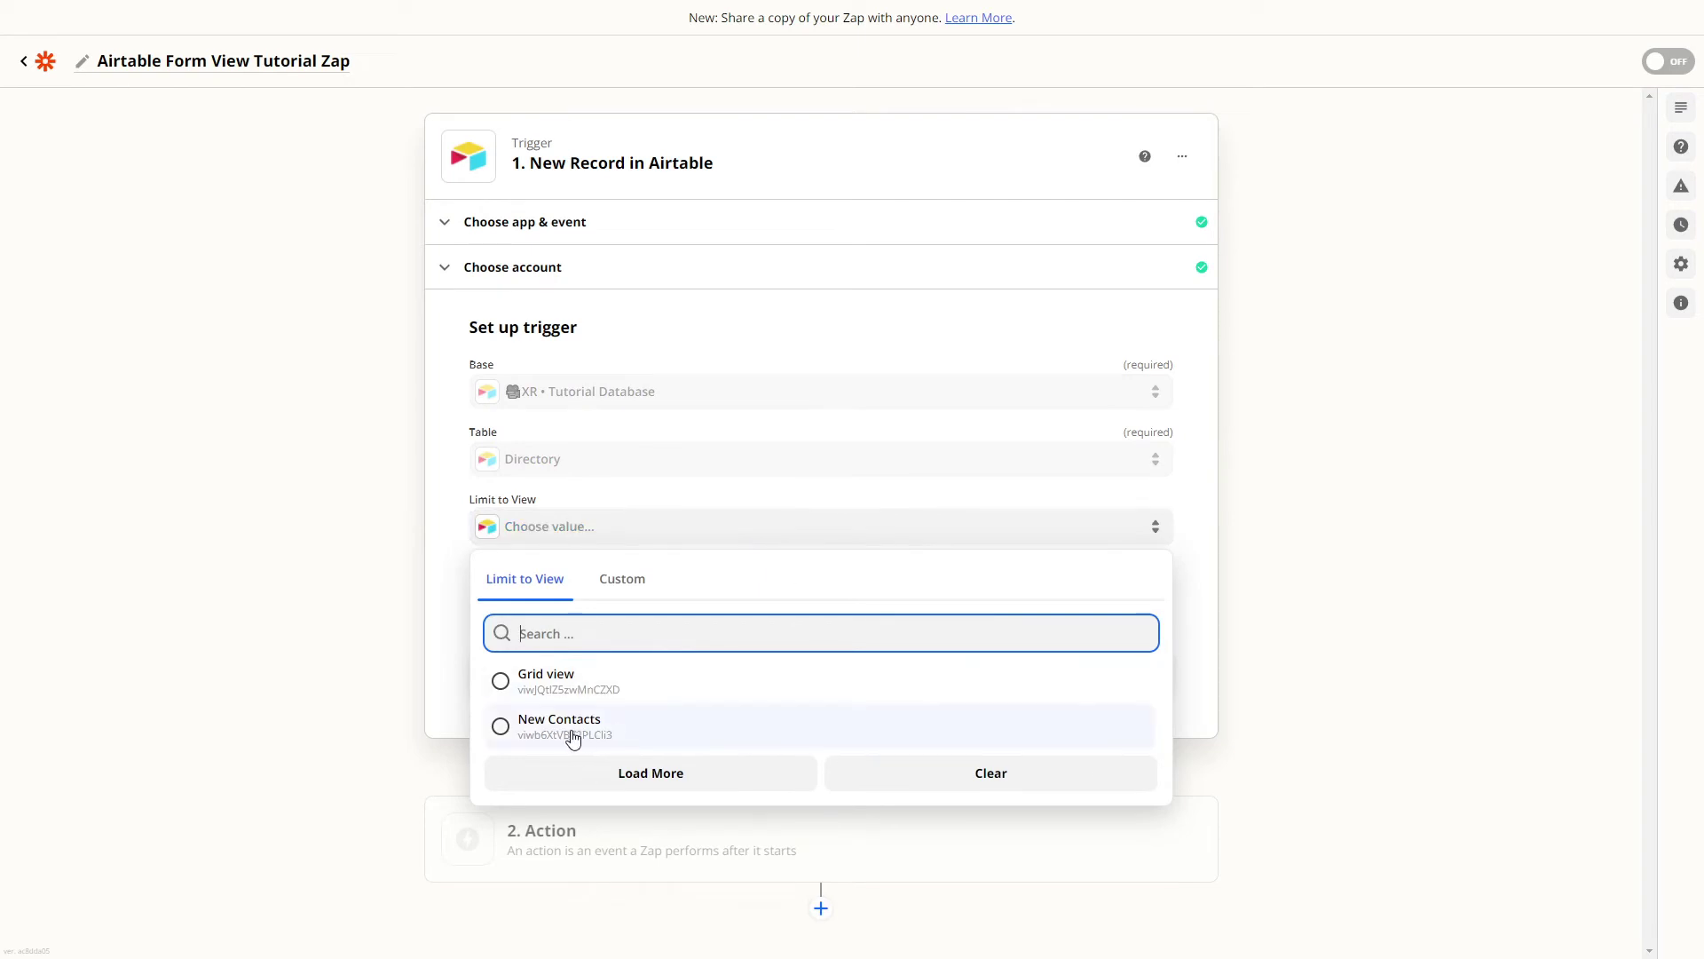
# Step: Set the Zapier trigger's Limit to View to New Contacts, continue, and run the trigger test
pyautogui.click(571, 731)
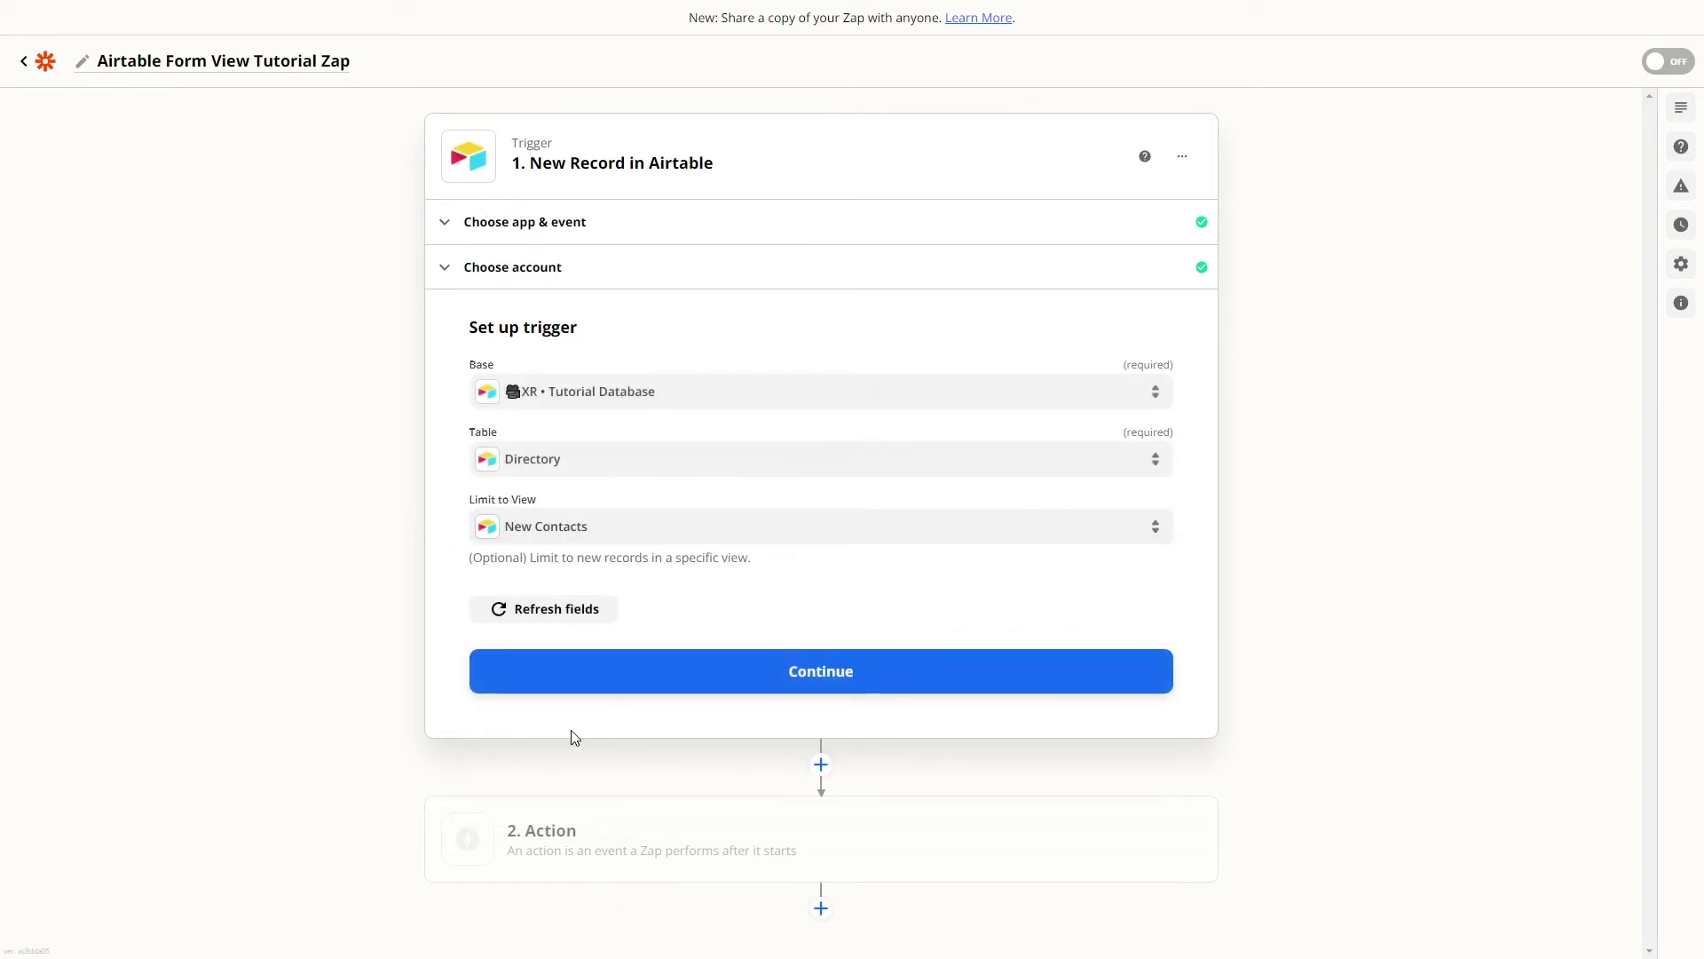
pyautogui.click(678, 691)
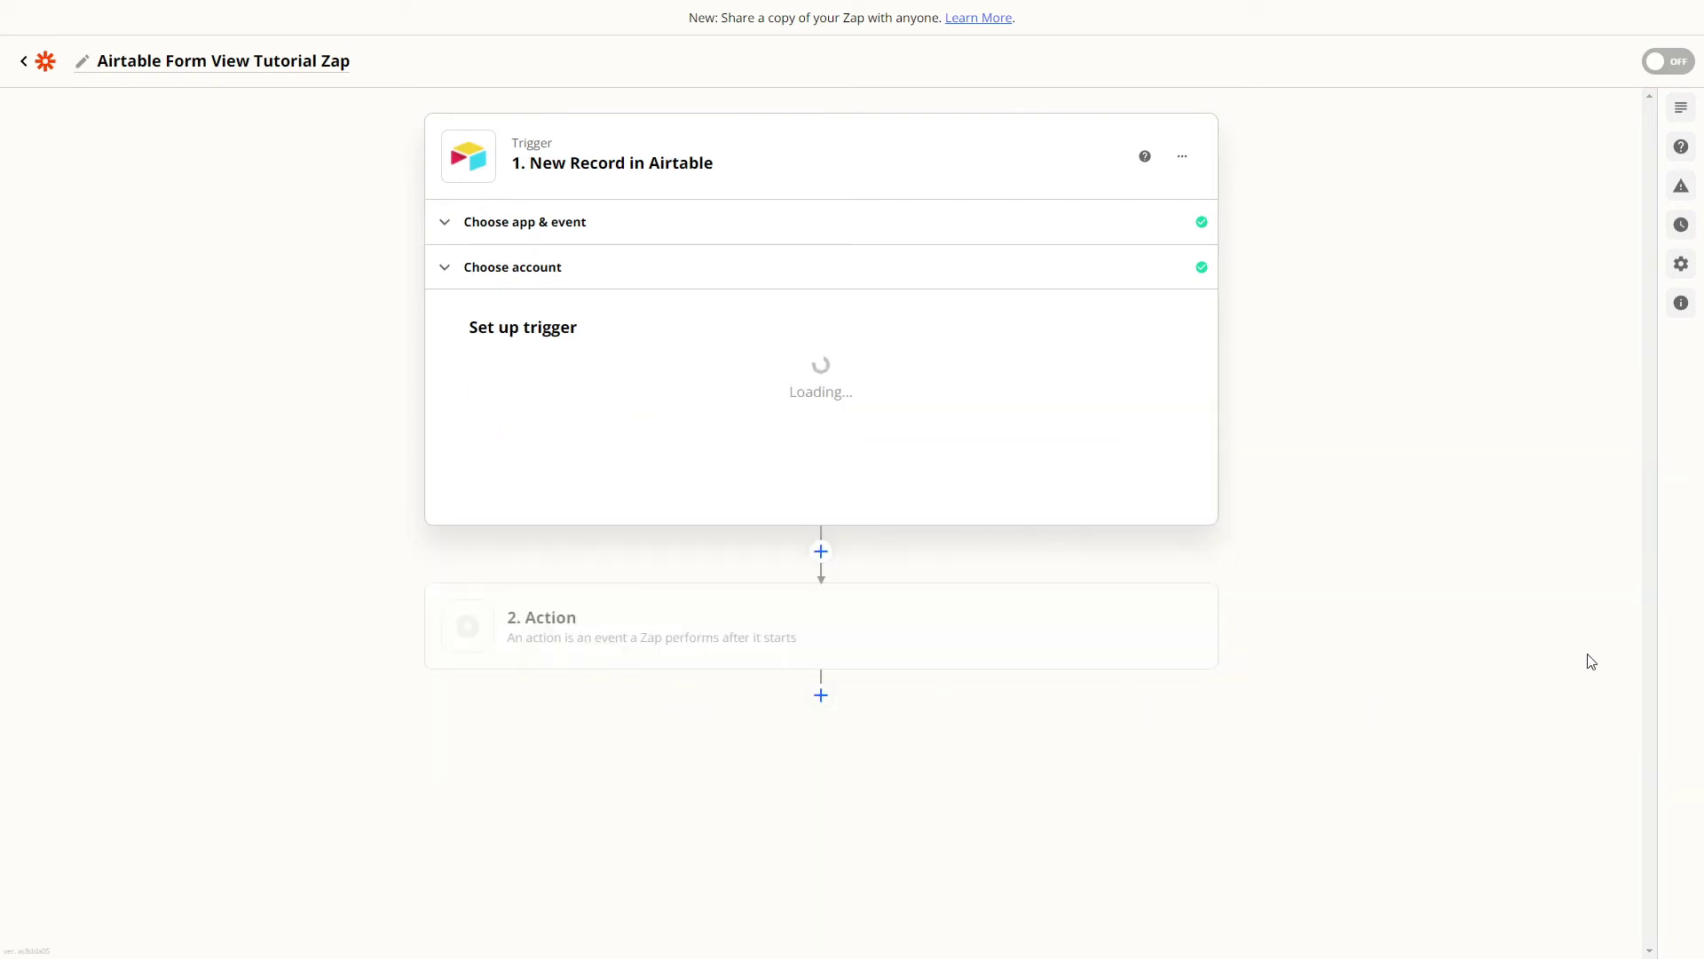
pyautogui.click(882, 657)
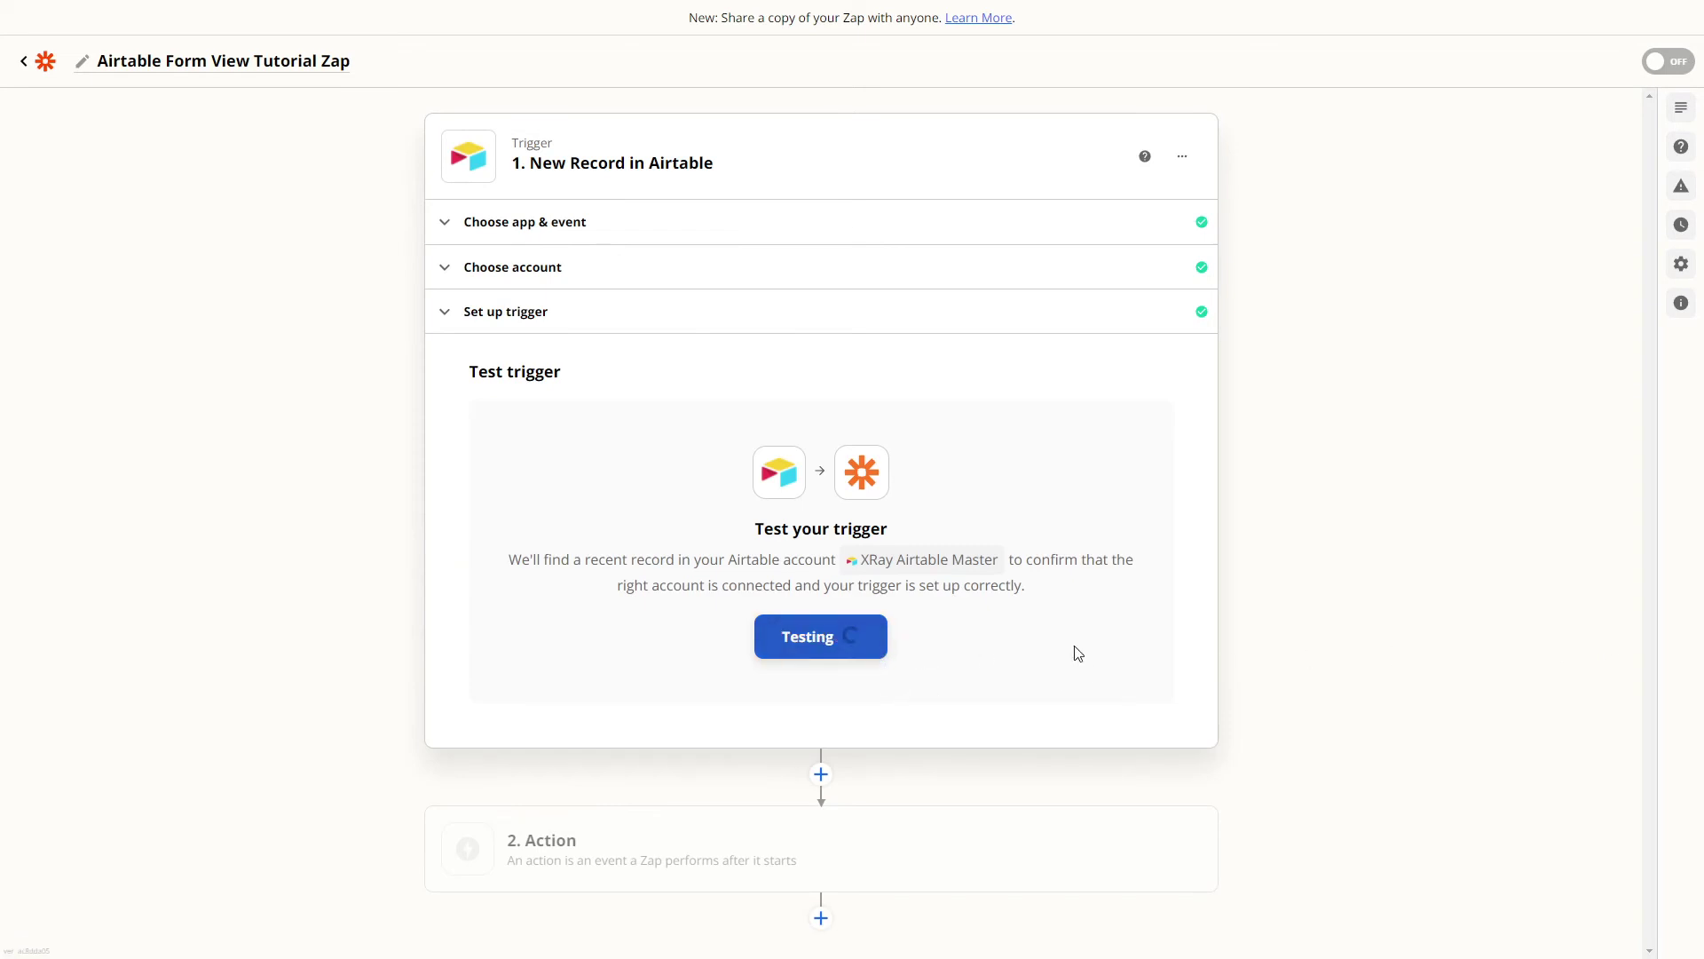